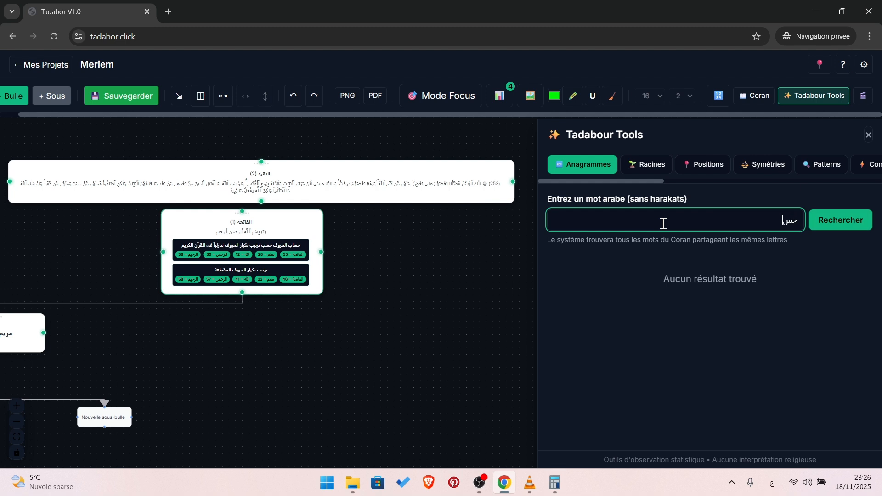
# - Search the Quran for anagrams of the word حساب and look through the first matches
pyautogui.write('اب')
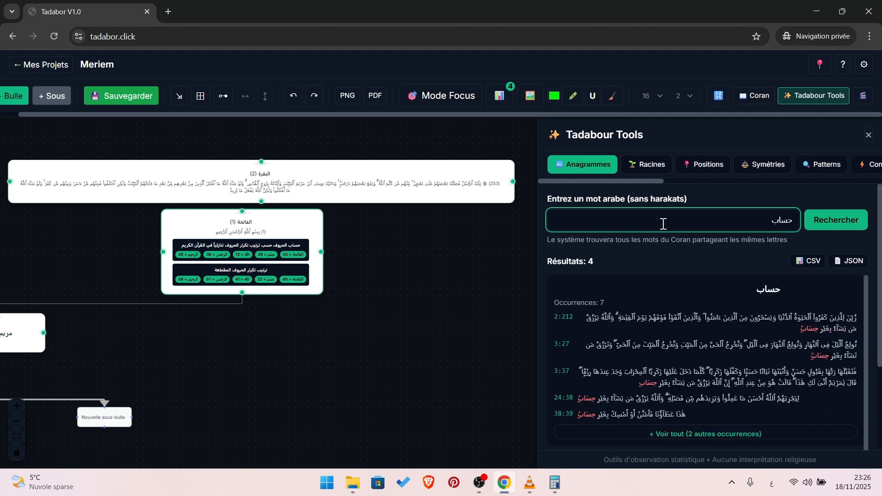
pyautogui.moveTo(762, 295)
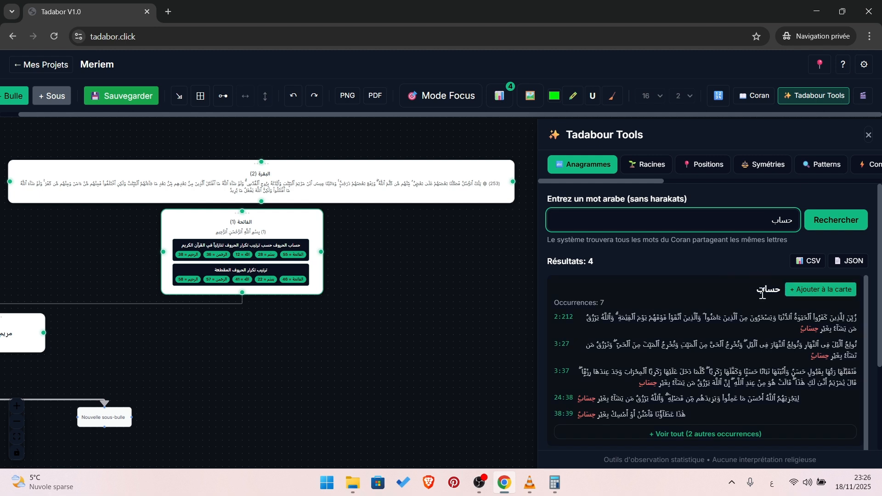
pyautogui.doubleClick(781, 220)
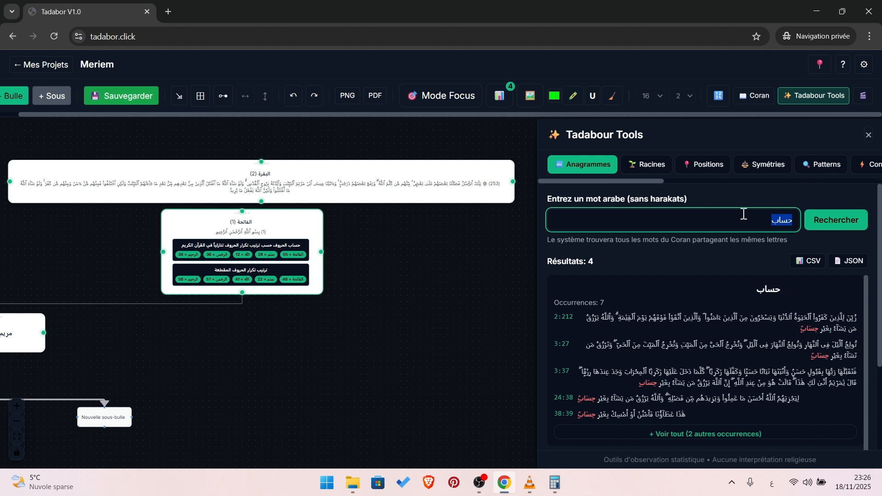
pyautogui.scroll(-1, 737, 248)
pyautogui.scroll(-1, 737, 248)
pyautogui.scroll(2, 742, 208)
pyautogui.scroll(-1, 722, 319)
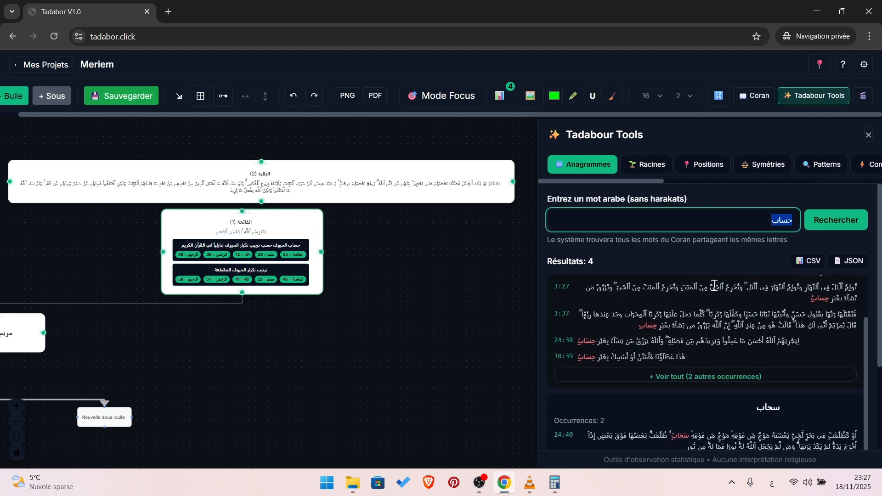
# - Show all occurrences of حساب in the anagram results and review the verses of the other matching words
pyautogui.click(712, 380)
pyautogui.click(711, 377)
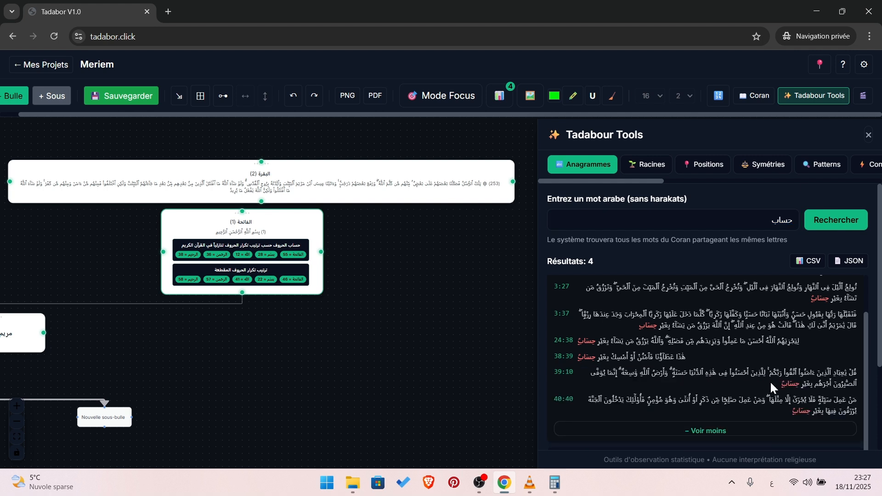
pyautogui.scroll(-4, 753, 340)
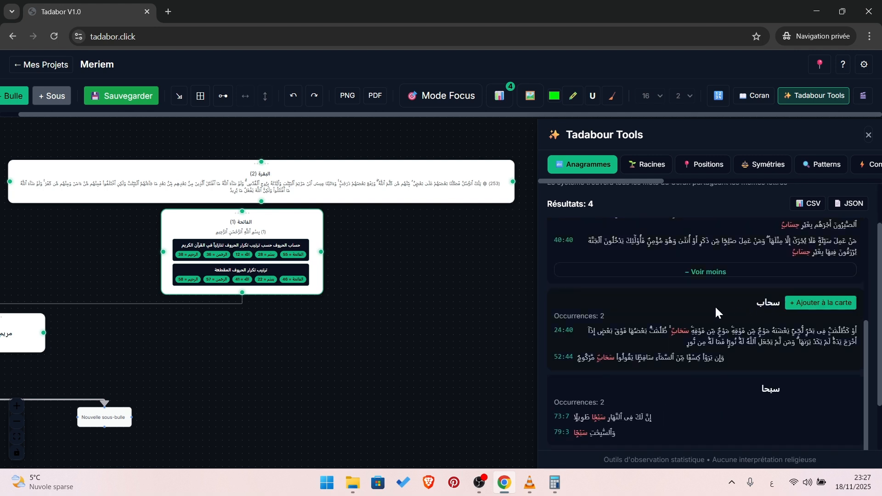
pyautogui.scroll(-2, 731, 310)
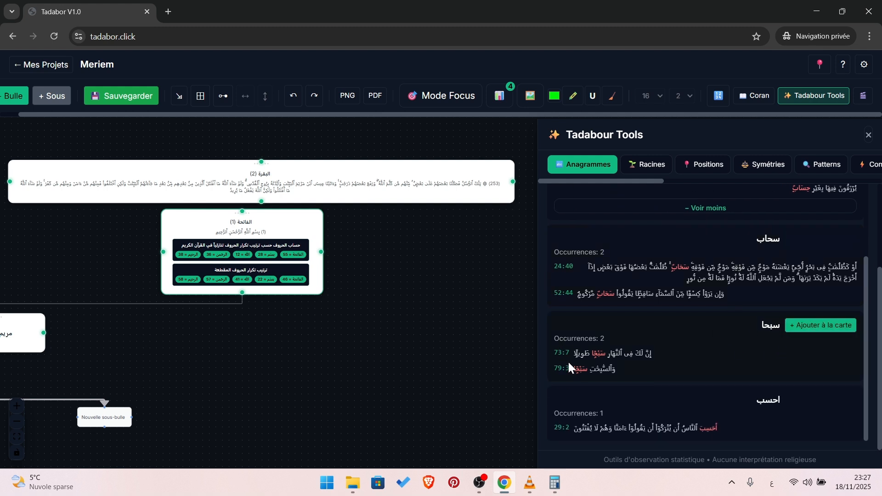
pyautogui.moveTo(719, 434)
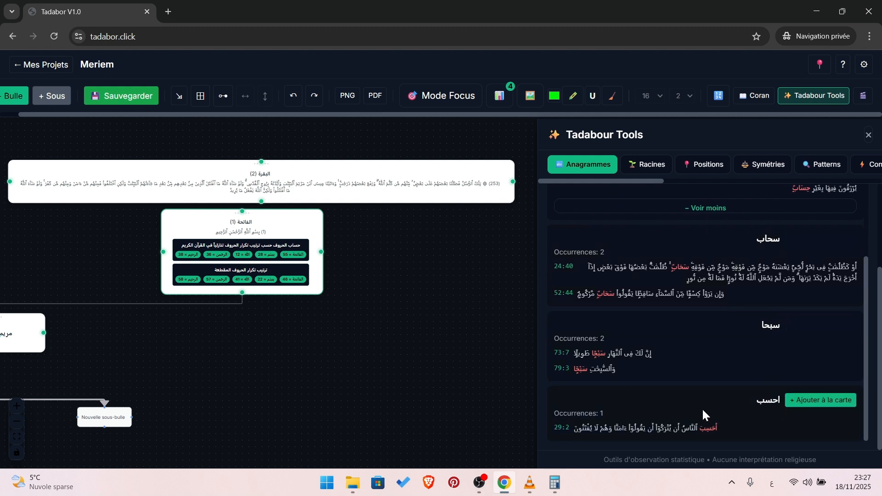
pyautogui.scroll(10, 710, 352)
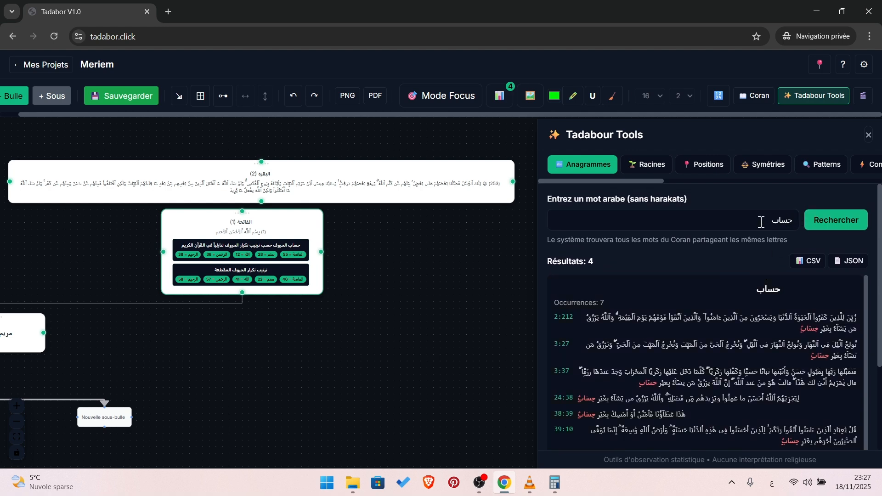
pyautogui.scroll(-6, 756, 268)
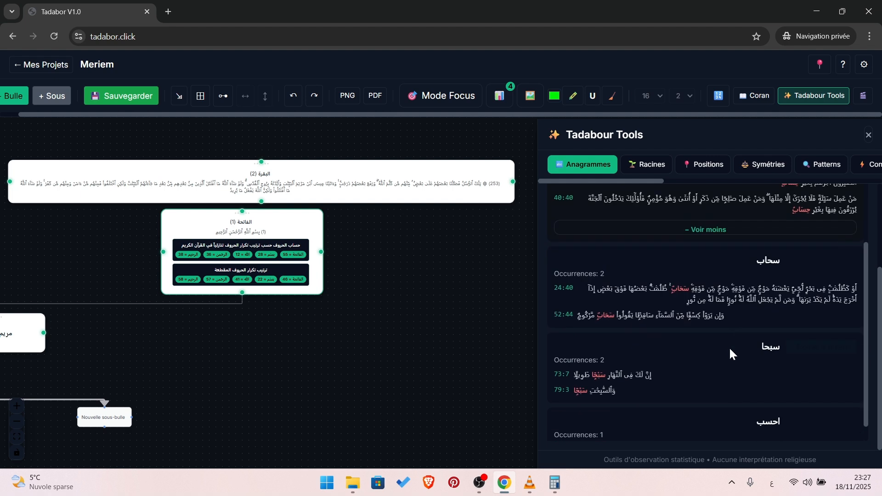
pyautogui.scroll(7, 716, 337)
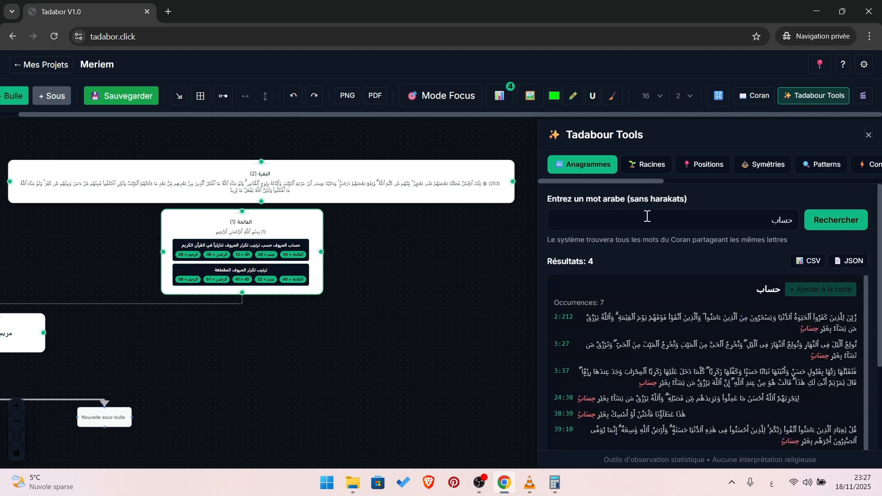
# - Search for the root of the word طور and review its list of derived words
pyautogui.click(643, 165)
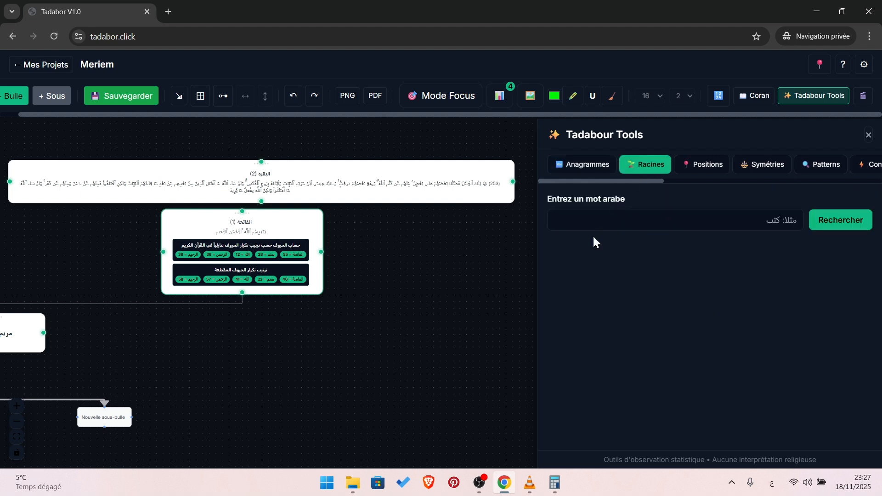
pyautogui.click(745, 228)
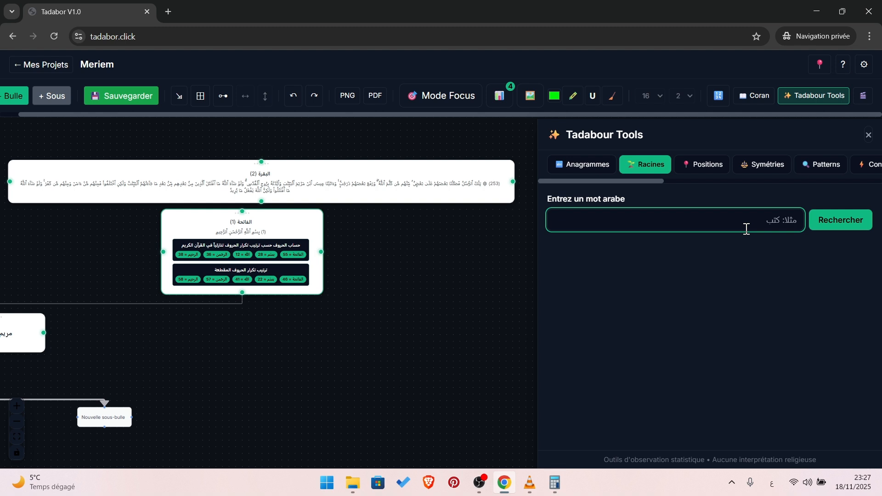
pyautogui.write('طور')
pyautogui.press('Return')
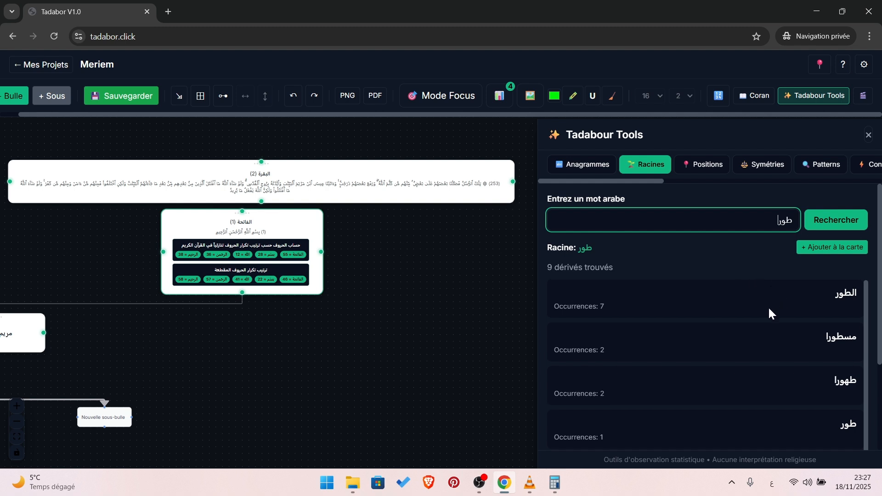
pyautogui.scroll(-1, 769, 311)
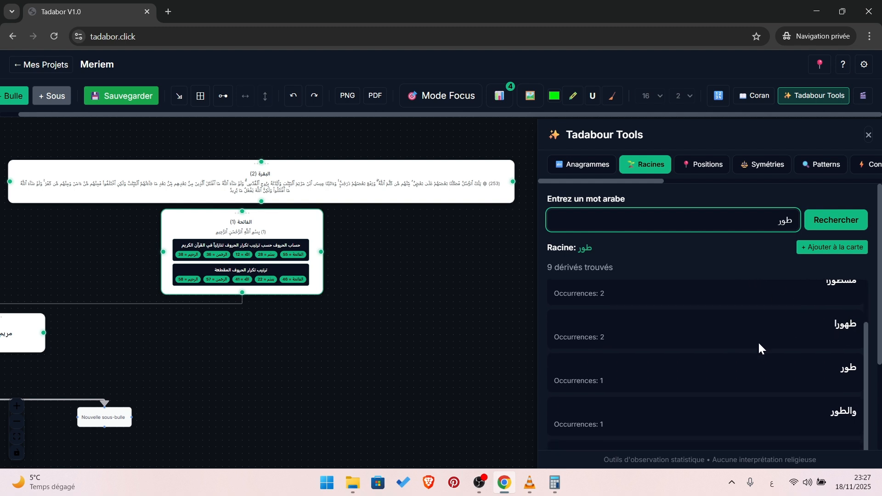
pyautogui.scroll(-1, 804, 352)
pyautogui.scroll(-3, 816, 368)
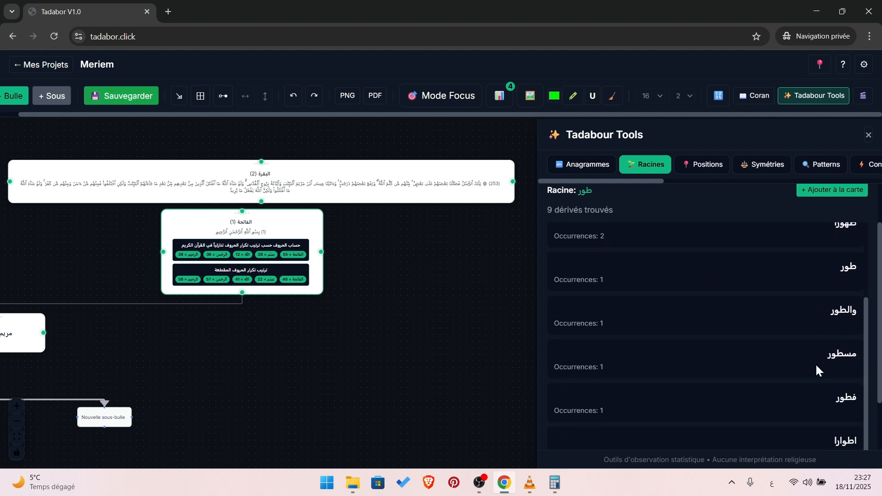
pyautogui.scroll(-1, 774, 356)
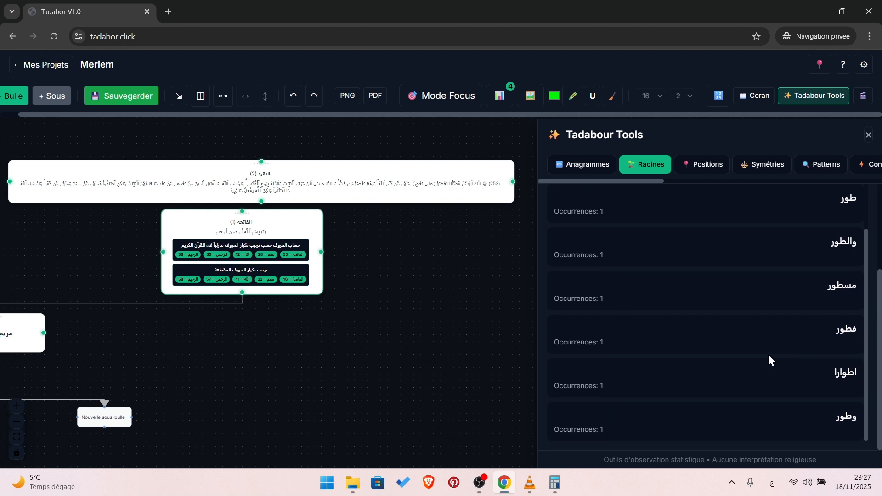
pyautogui.scroll(5, 684, 269)
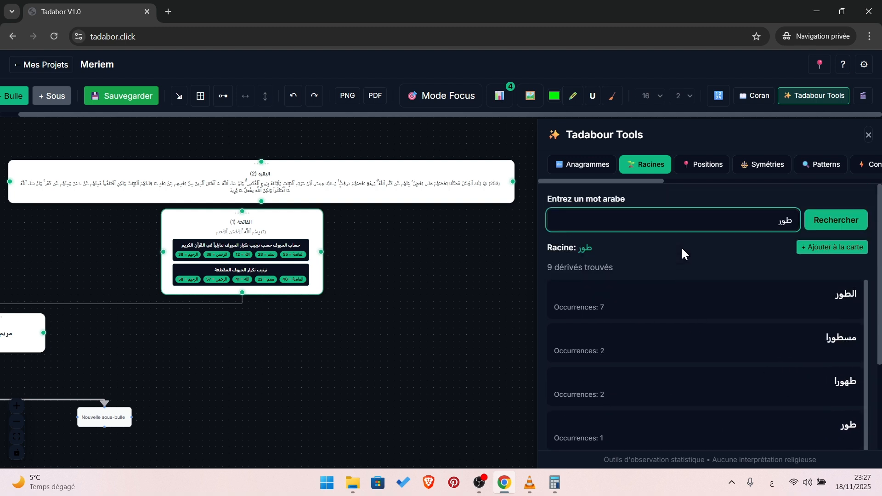
# - Search for the positions of حساب with the scope set to the entire Quran and examine the position totals
pyautogui.click(699, 167)
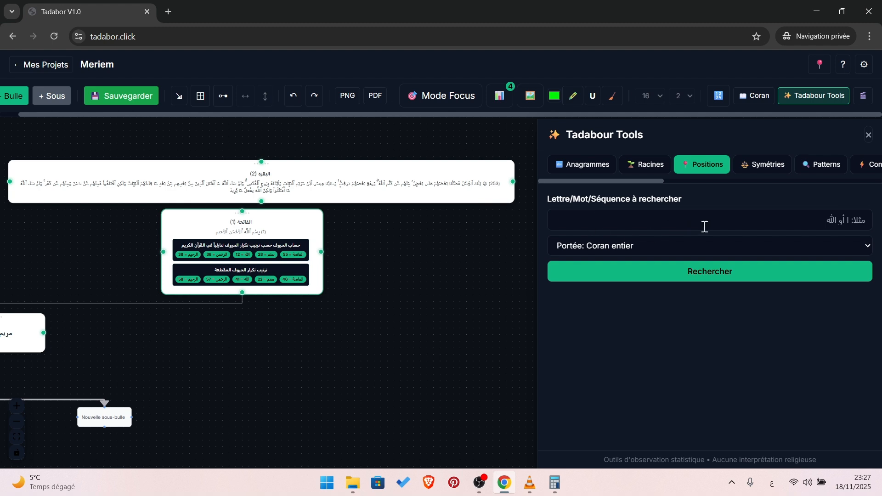
pyautogui.write('ح')
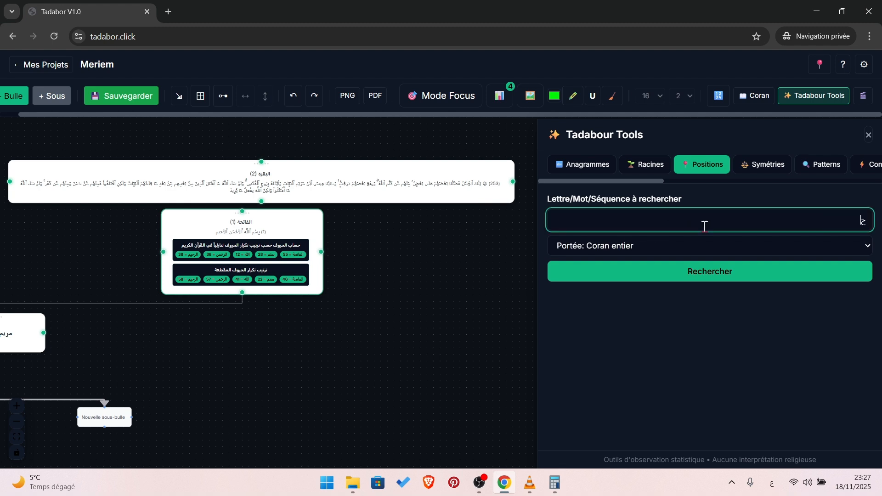
pyautogui.write('ساب')
pyautogui.click(838, 246)
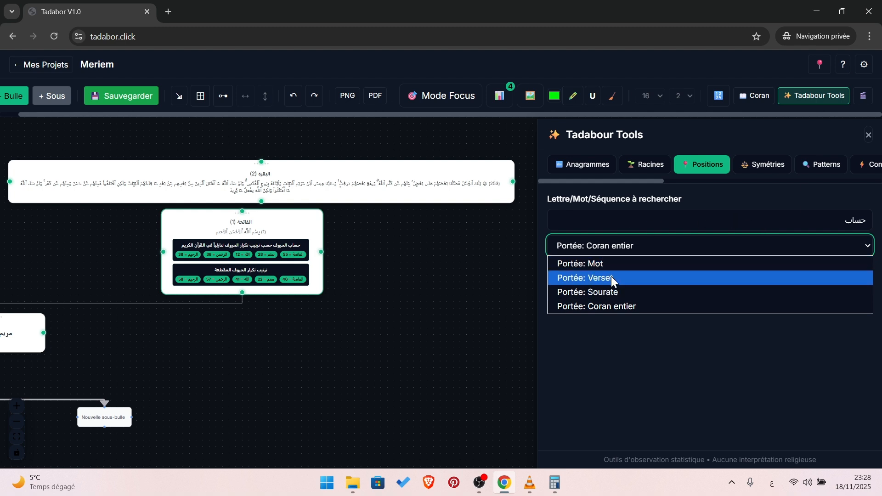
pyautogui.click(631, 306)
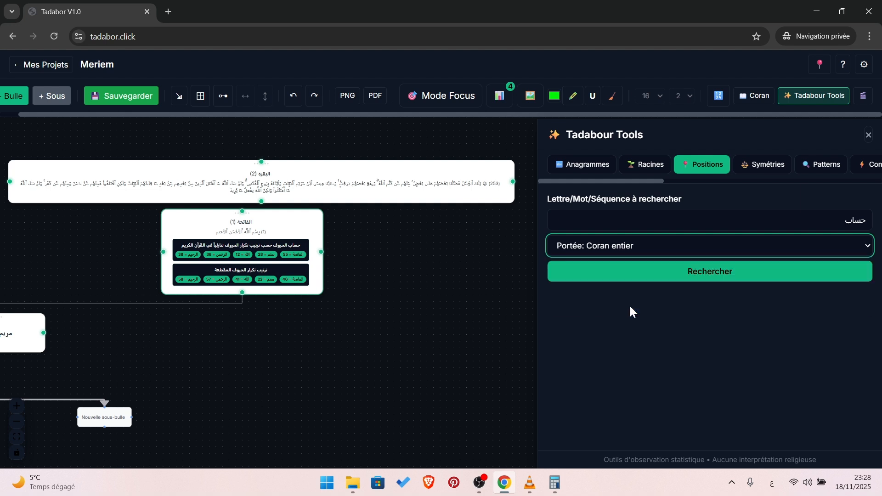
pyautogui.click(765, 282)
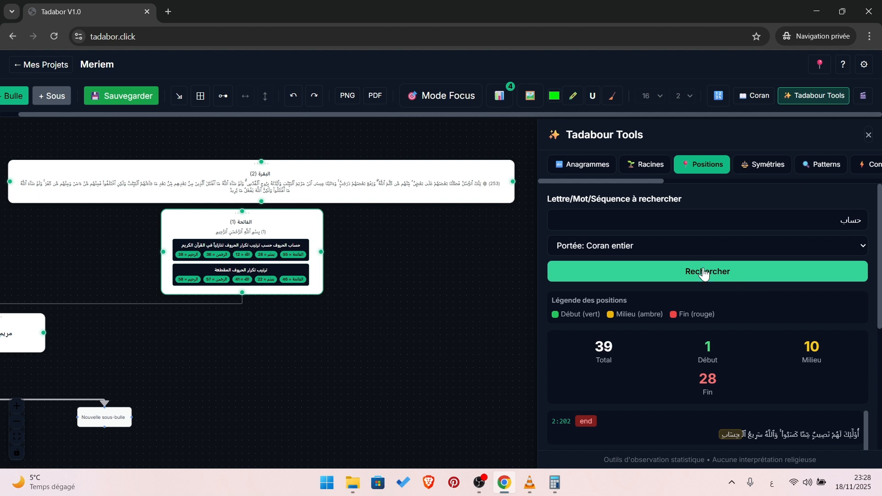
pyautogui.scroll(-3, 690, 228)
pyautogui.scroll(3, 691, 228)
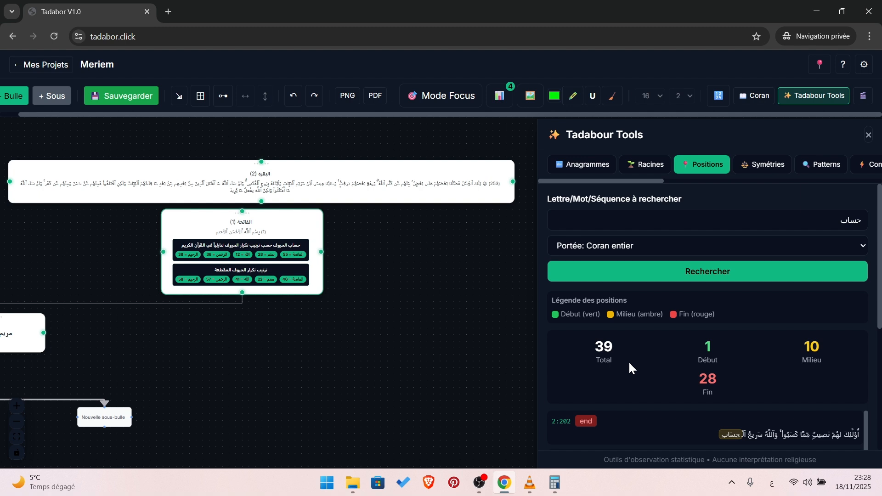
pyautogui.scroll(-5, 628, 361)
pyautogui.scroll(4, 666, 317)
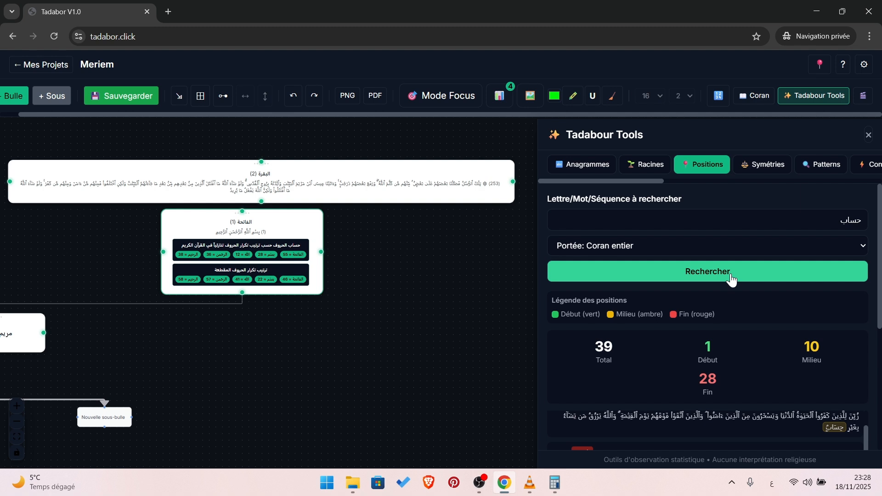
# - Show all verses found for حساب and compare their start, middle and end position labels with the summary
pyautogui.scroll(-5, 788, 240)
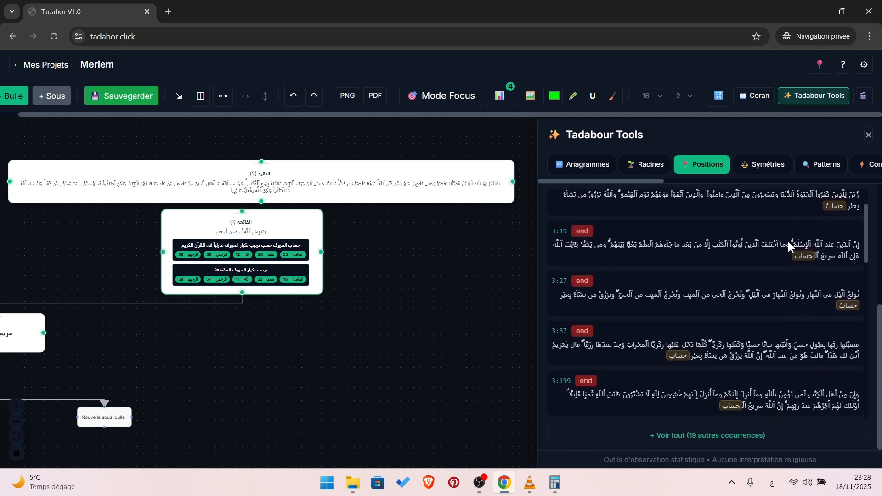
pyautogui.click(734, 434)
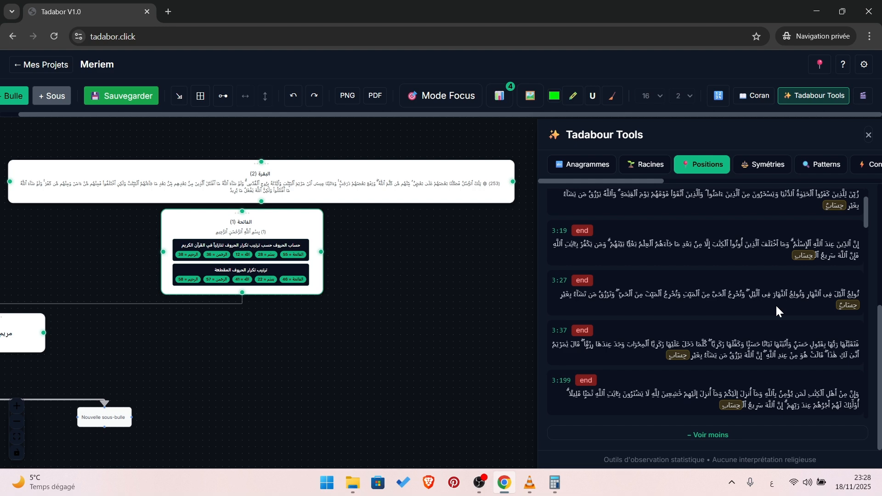
pyautogui.scroll(-4, 735, 301)
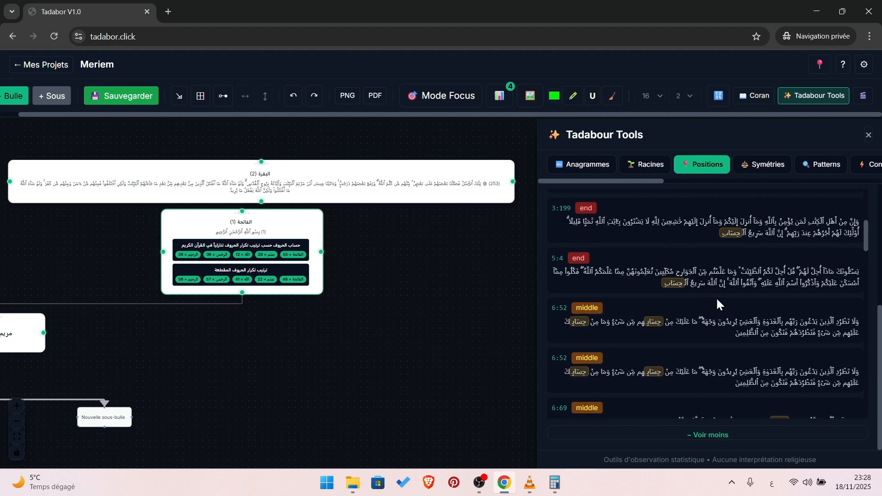
pyautogui.scroll(-10, 717, 297)
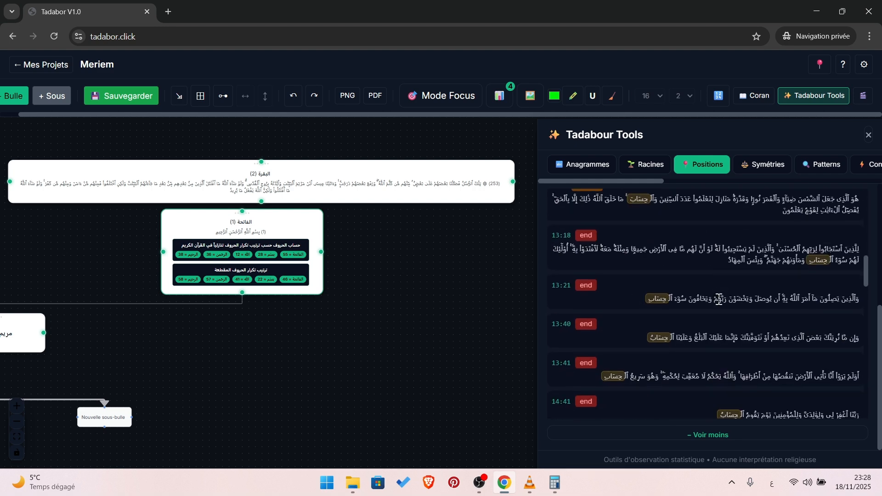
pyautogui.scroll(-10, 719, 299)
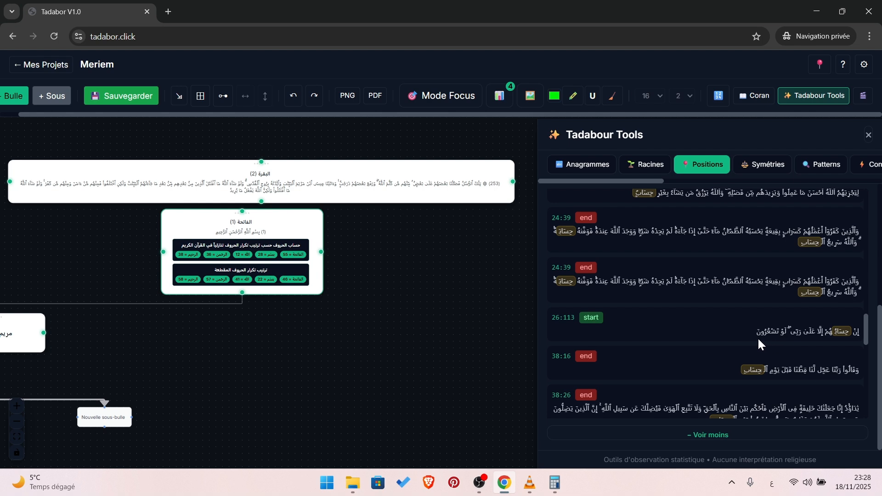
pyautogui.scroll(20, 757, 310)
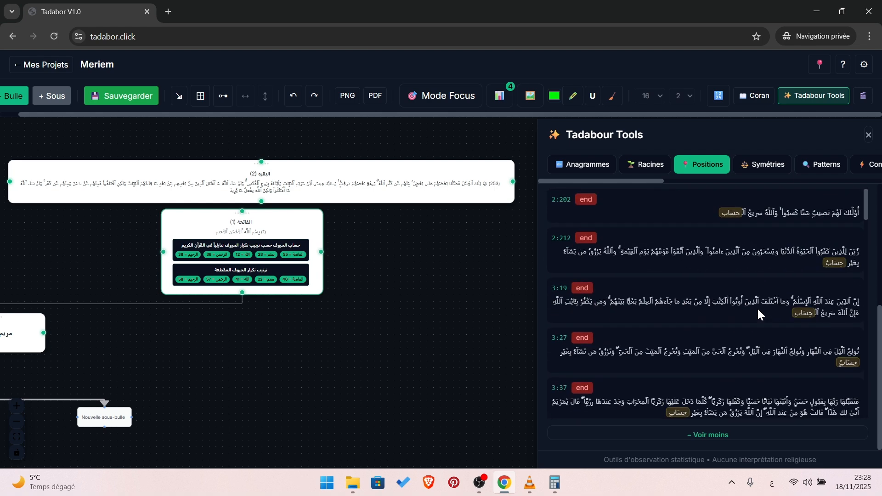
pyautogui.scroll(5, 745, 296)
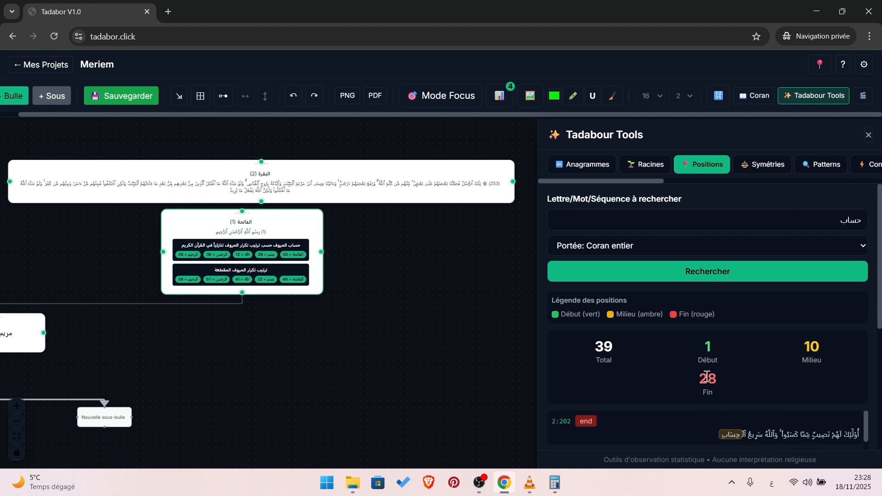
pyautogui.scroll(-1, 706, 367)
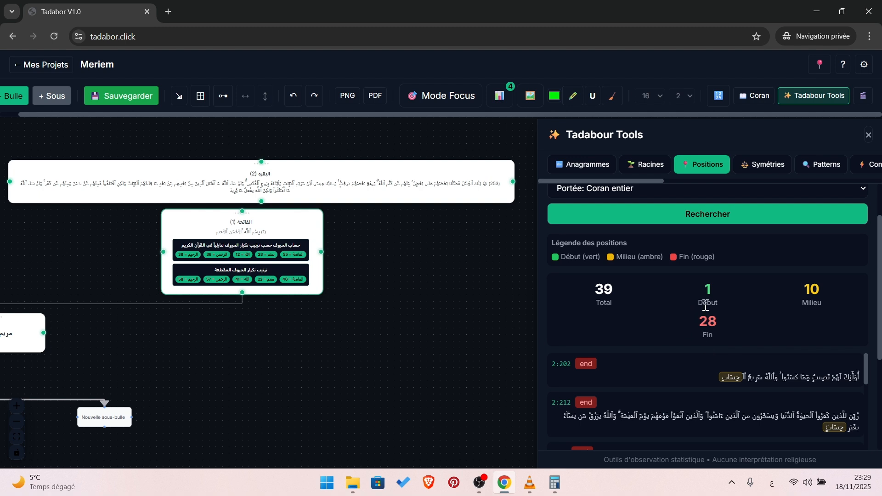
# - Analyse the symmetries of surah 2
pyautogui.click(748, 169)
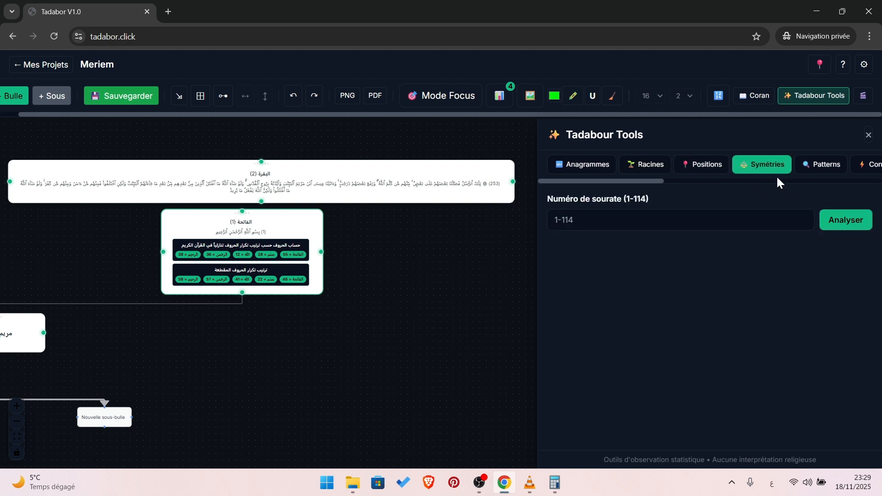
pyautogui.click(808, 219)
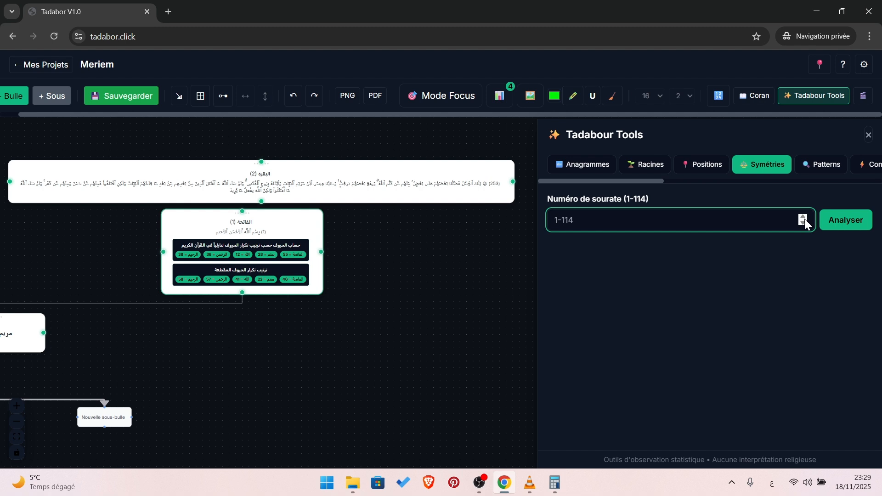
pyautogui.click(803, 218)
pyautogui.click(801, 218)
pyautogui.click(860, 237)
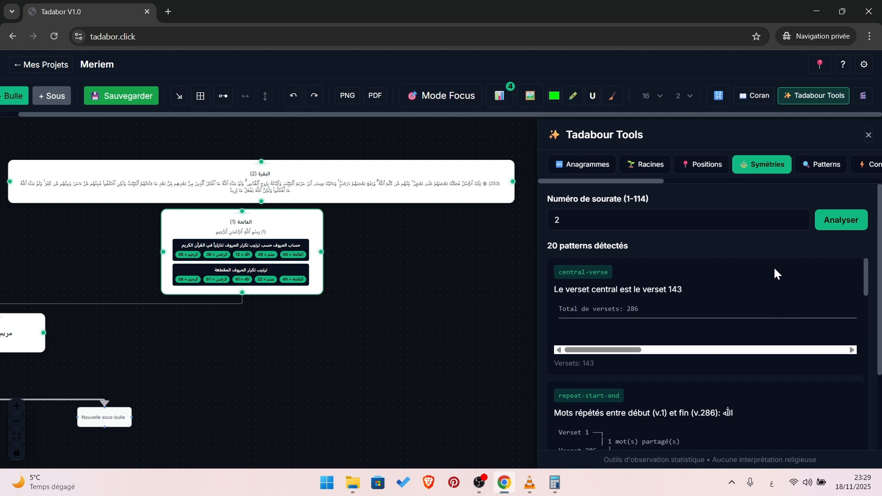
# - Examine the central verse, the words repeated between start and end, and the A-B-A structures detected in surah 2
pyautogui.scroll(-1, 742, 267)
pyautogui.scroll(1, 682, 298)
pyautogui.scroll(-2, 682, 299)
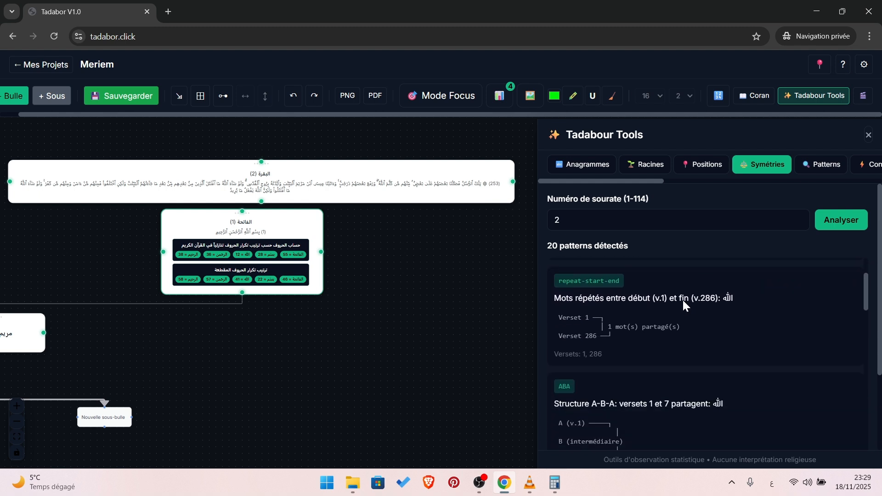
pyautogui.scroll(-1, 675, 276)
pyautogui.scroll(2, 691, 289)
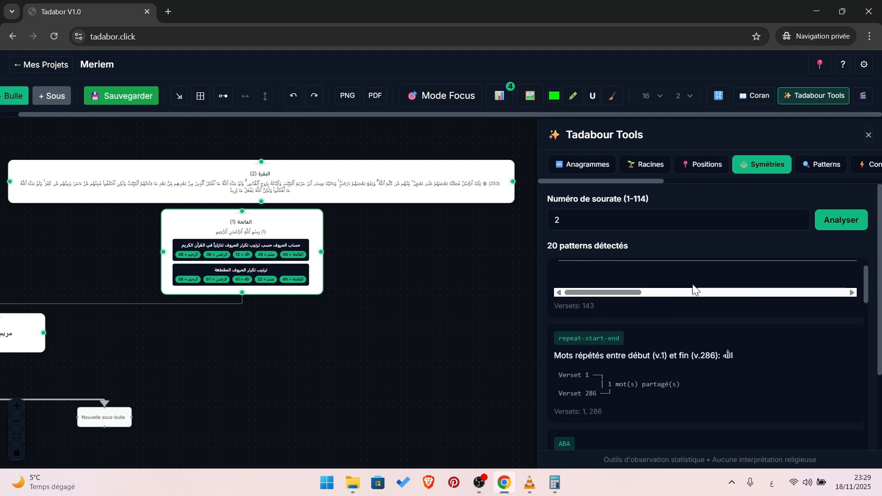
pyautogui.scroll(-1, 709, 305)
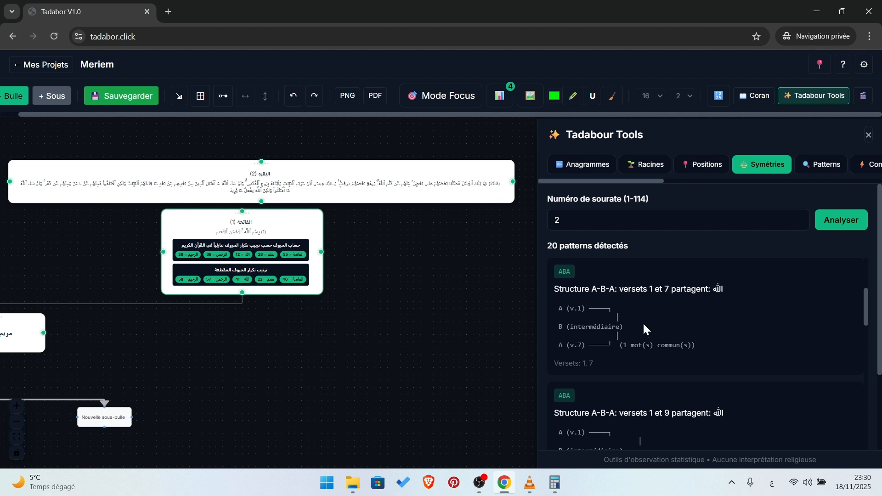
pyautogui.scroll(-2, 664, 285)
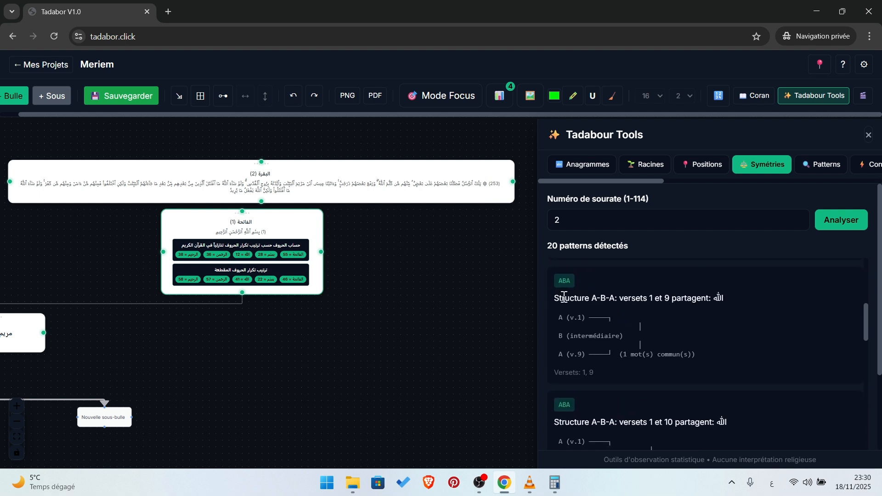
pyautogui.scroll(-5, 638, 317)
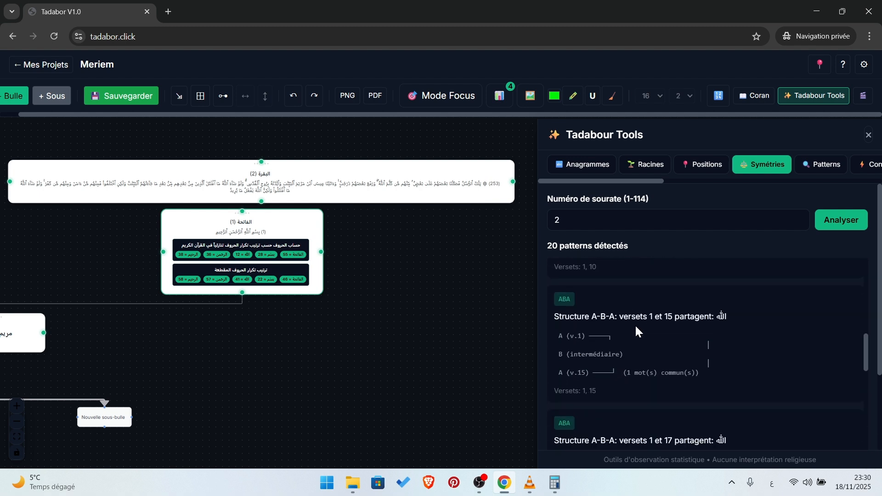
pyautogui.scroll(-4, 636, 324)
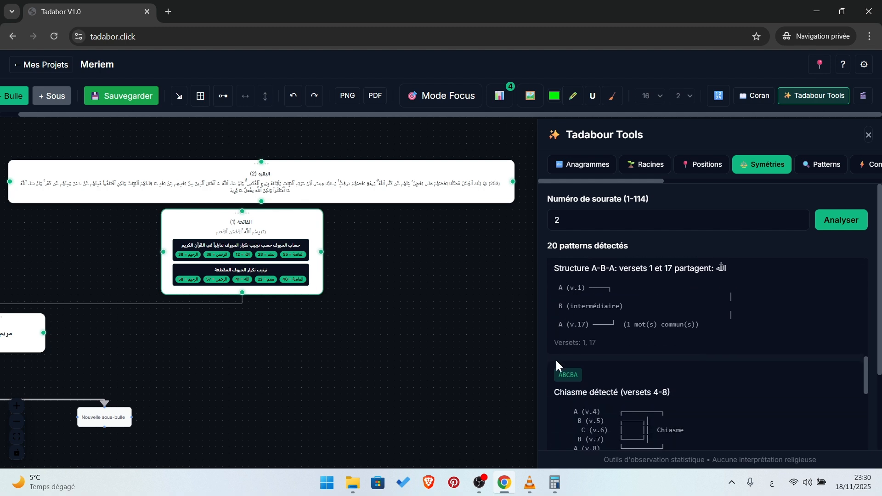
# - Examine the chiasm of verses 4-8, highlighting its matching A and B lines in the diagram
pyautogui.scroll(-1, 555, 365)
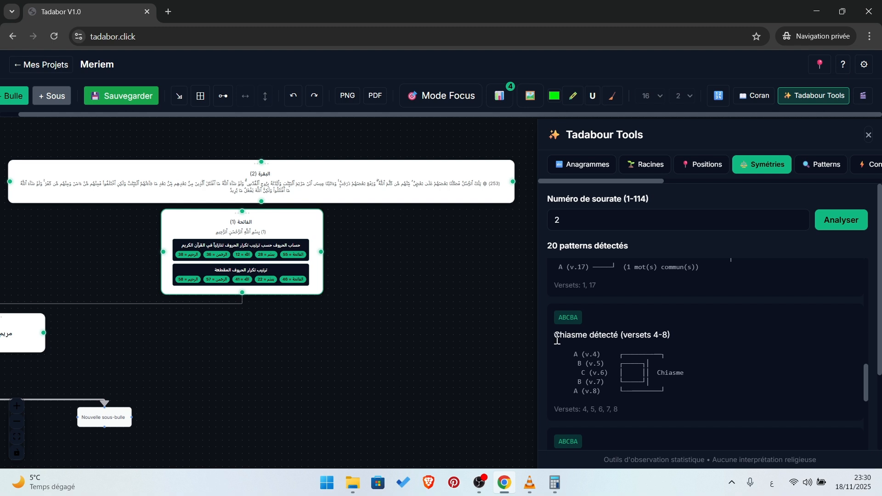
pyautogui.scroll(-1, 710, 340)
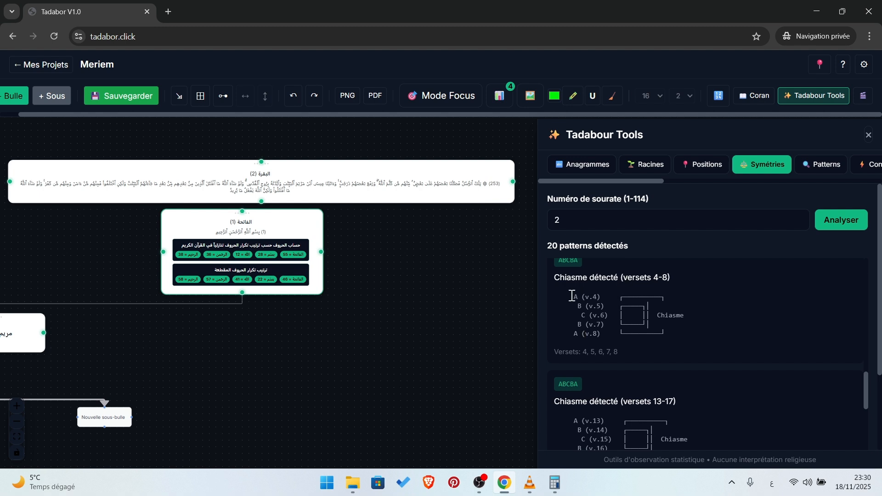
pyautogui.moveTo(571, 296); pyautogui.dragTo(602, 294)
pyautogui.moveTo(577, 306); pyautogui.dragTo(614, 315)
pyautogui.moveTo(571, 325); pyautogui.dragTo(604, 332)
pyautogui.moveTo(603, 297); pyautogui.dragTo(578, 297)
pyautogui.moveTo(605, 334); pyautogui.dragTo(589, 334)
# - Review the mirror words detected in surah 2, such as نحن in verse 11
pyautogui.scroll(-5, 672, 329)
pyautogui.scroll(-2, 675, 317)
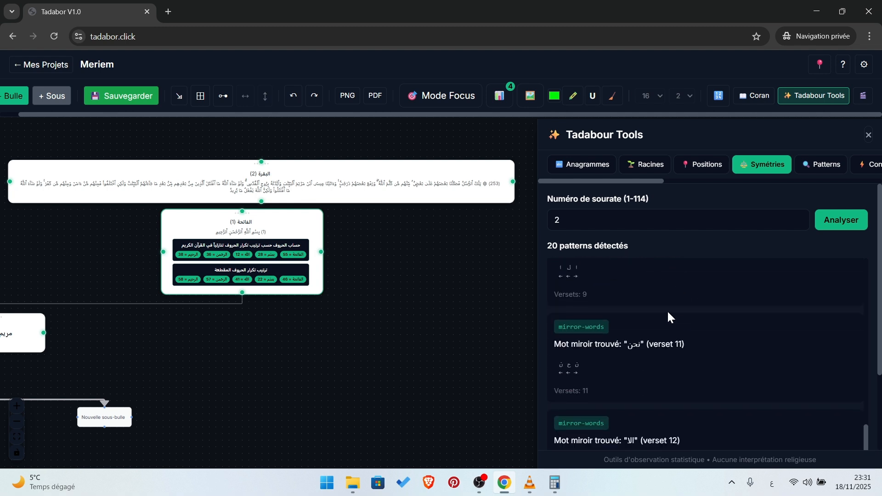
pyautogui.scroll(1, 597, 330)
pyautogui.scroll(-1, 633, 315)
pyautogui.scroll(-1, 635, 322)
pyautogui.scroll(-2, 635, 350)
pyautogui.scroll(1, 638, 326)
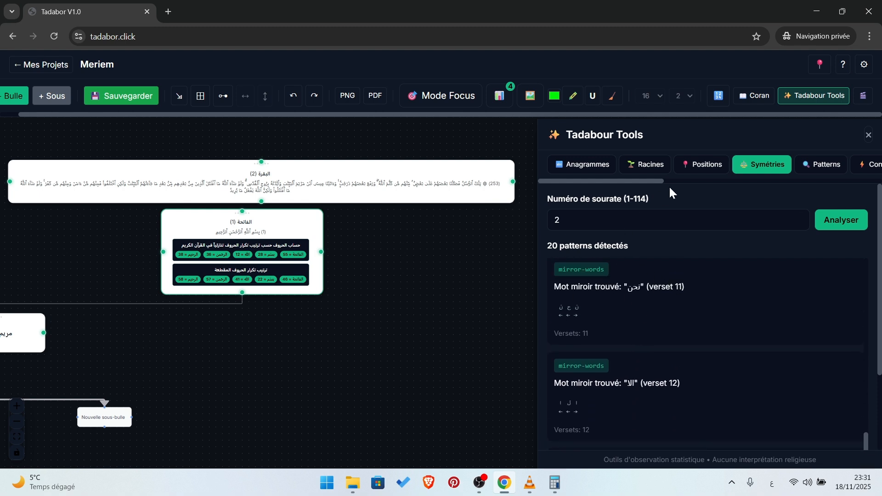
# - Run the statistical pattern analysis on surah 2
pyautogui.moveTo(648, 181); pyautogui.dragTo(706, 180)
pyautogui.click(662, 163)
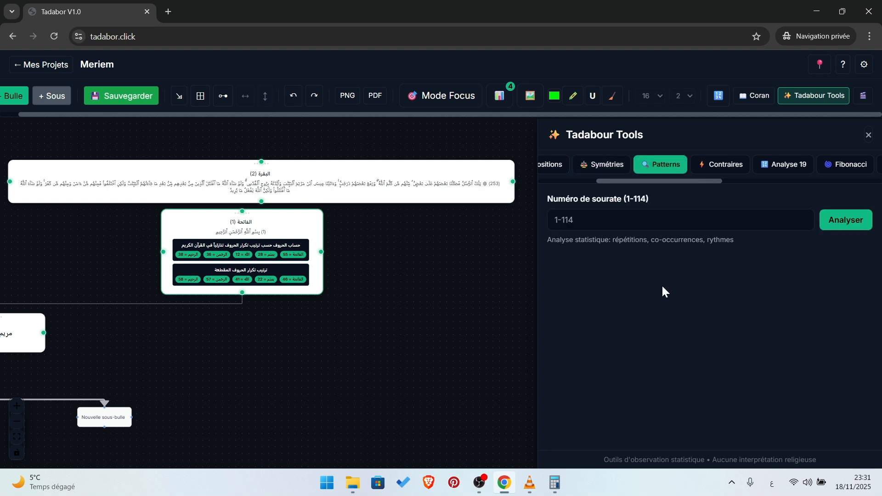
pyautogui.doubleClick(801, 217)
pyautogui.click(844, 221)
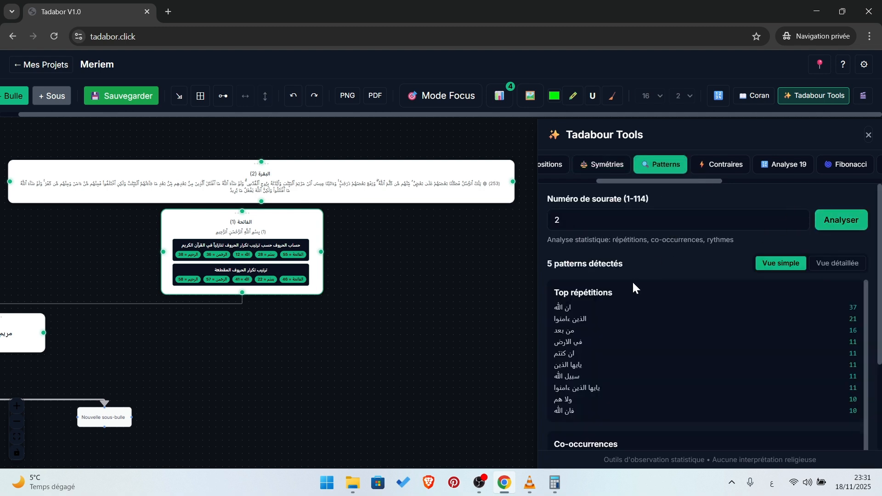
# - Review the top repetitions and co-occurrences of surah 2, and expand the full list of similar verses
pyautogui.scroll(-1, 656, 259)
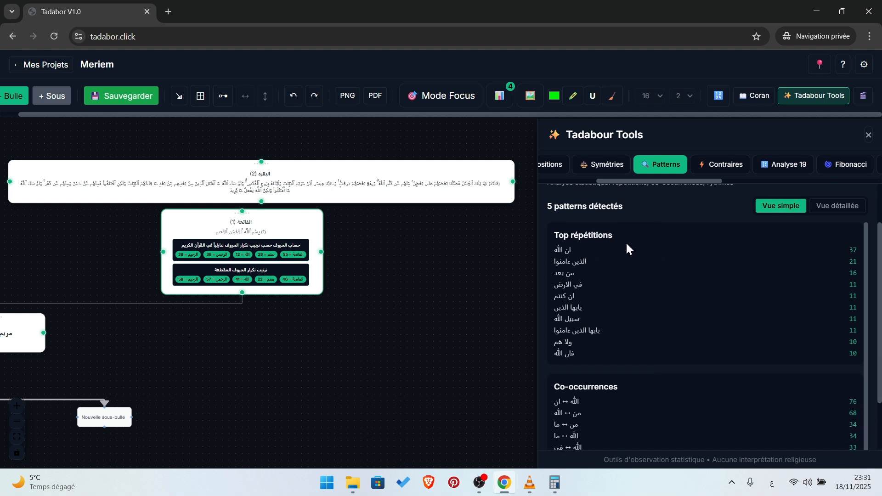
pyautogui.scroll(1, 626, 242)
pyautogui.scroll(-1, 583, 282)
pyautogui.scroll(-1, 764, 260)
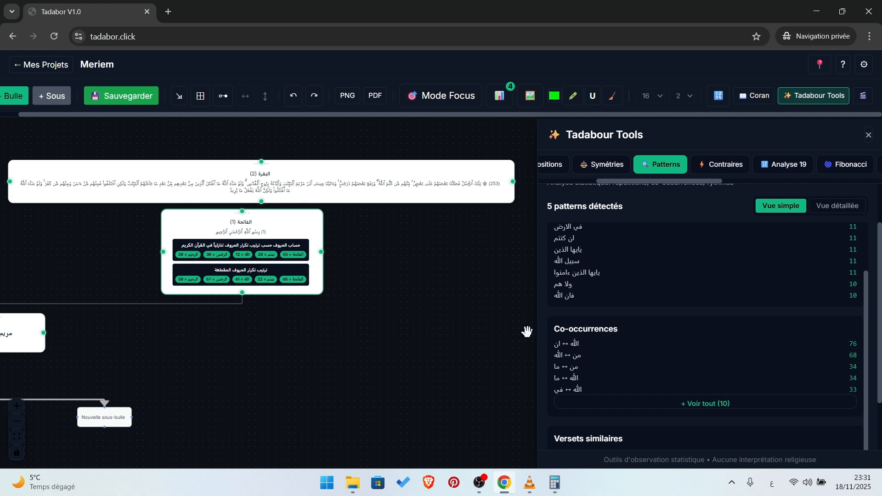
pyautogui.scroll(-1, 674, 281)
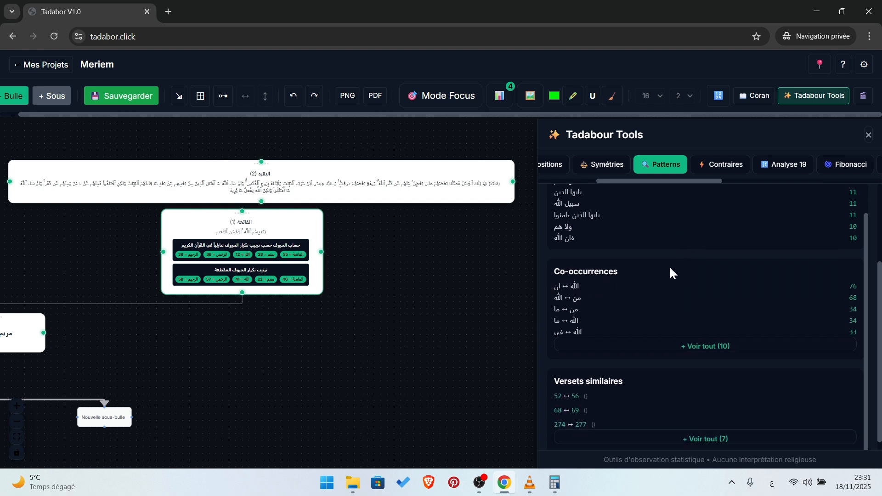
pyautogui.scroll(-1, 673, 277)
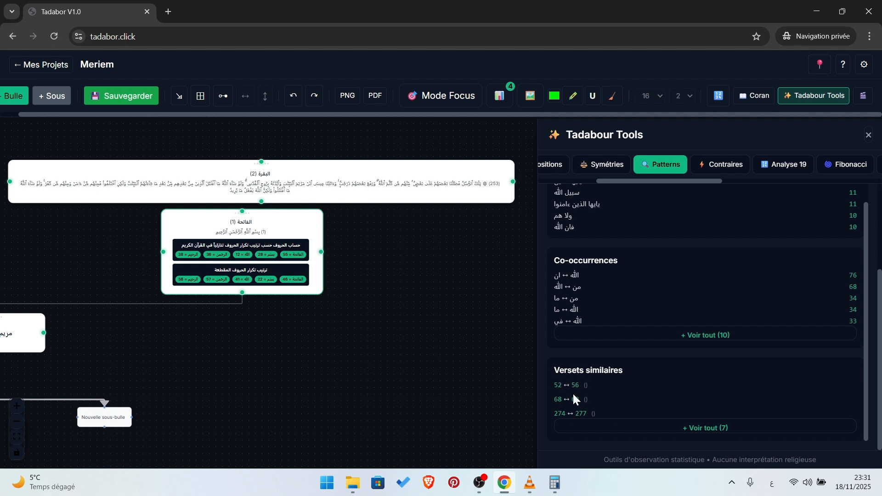
pyautogui.click(694, 428)
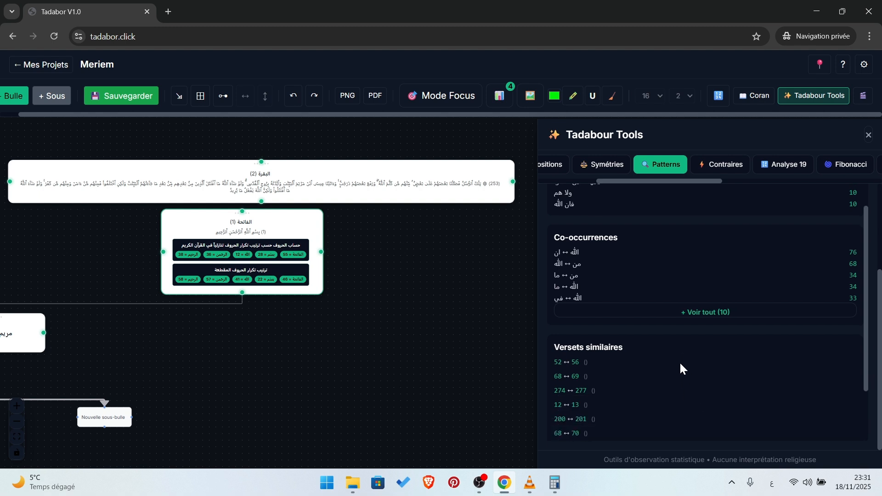
pyautogui.scroll(10, 732, 360)
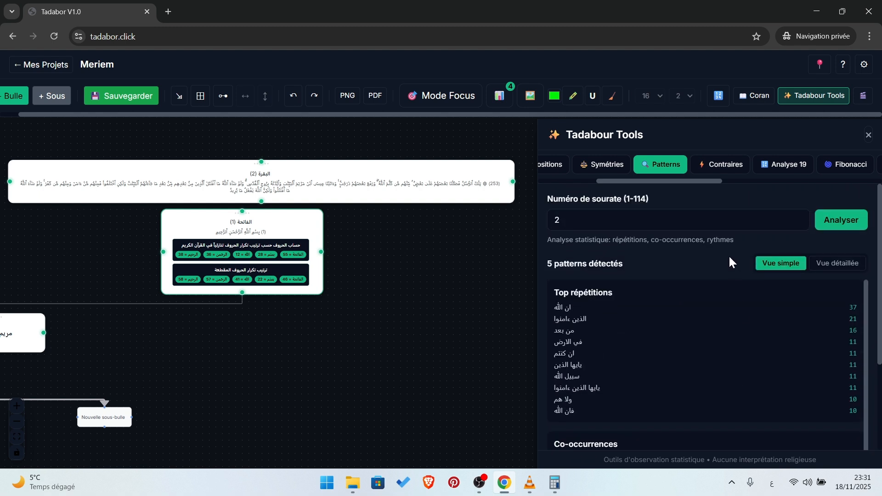
# - Run the opposite-word pair analysis on surah 2 with the default options
pyautogui.click(716, 165)
pyautogui.click(598, 224)
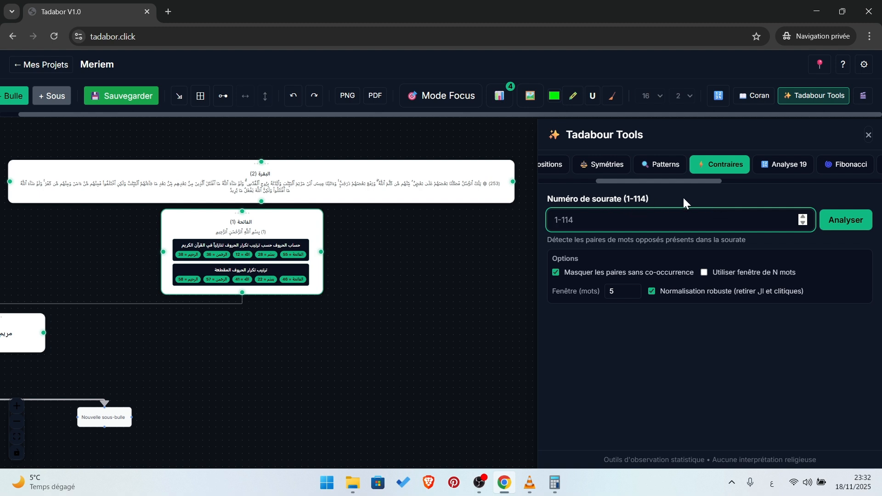
pyautogui.click(801, 218)
pyautogui.click(801, 218)
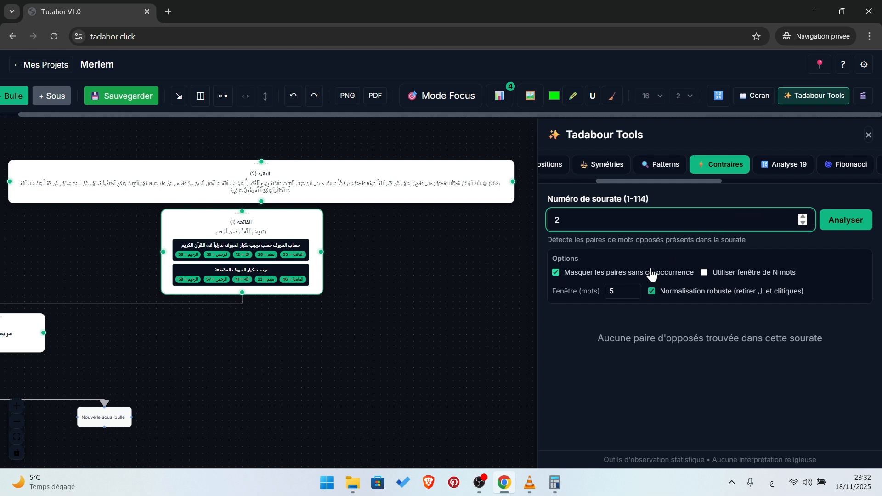
# - Set the word window to 1000, include pairs without co-occurrence, keep robust normalisation enabled, and rerun the opposites analysis
pyautogui.click(632, 294)
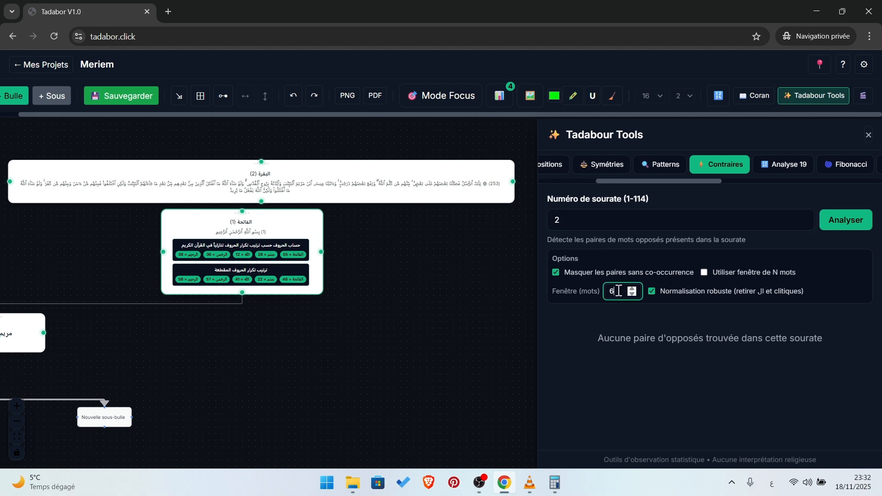
pyautogui.doubleClick(618, 291)
pyautogui.click(664, 297)
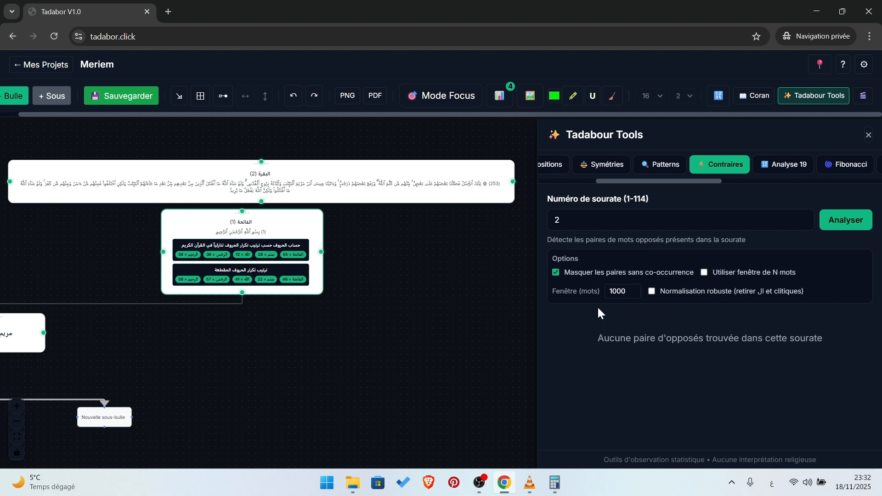
pyautogui.click(620, 275)
pyautogui.click(662, 291)
pyautogui.click(622, 276)
pyautogui.click(606, 274)
pyautogui.click(841, 221)
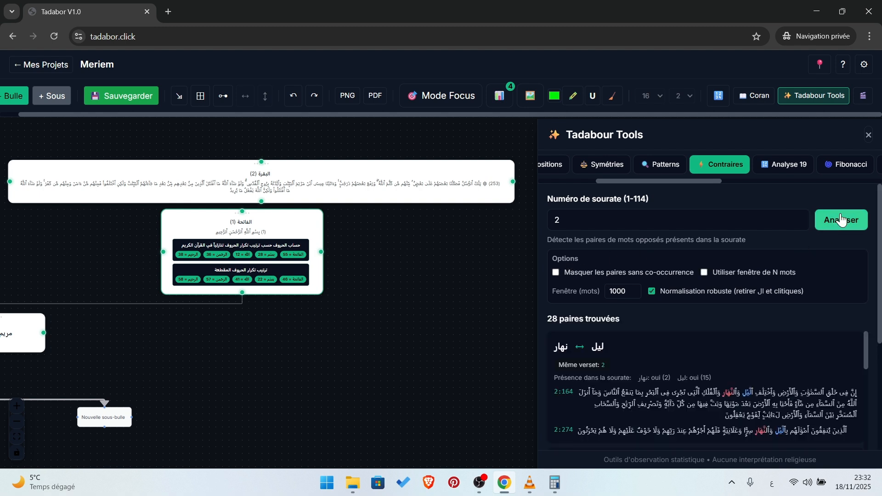
# - Examine the opposite-word pairs of surah 2, comparing pairs that share a verse with those that never occur together
pyautogui.scroll(-1, 727, 222)
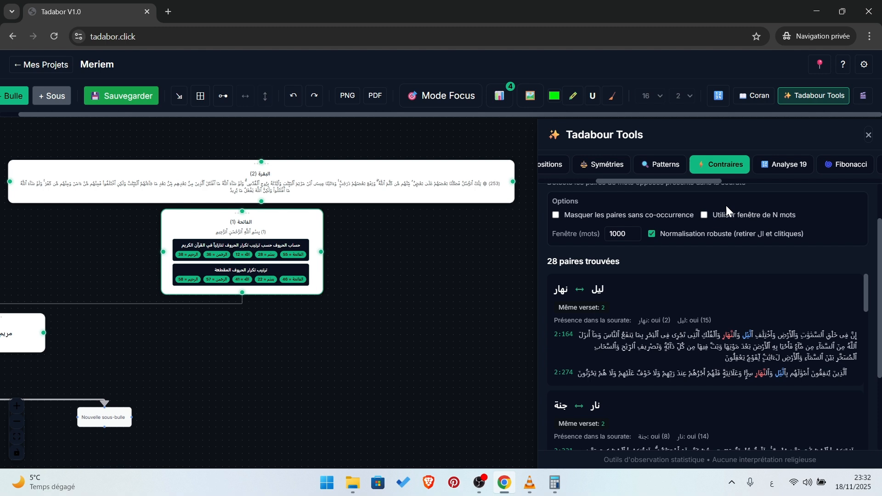
pyautogui.scroll(-1, 597, 299)
pyautogui.scroll(1, 600, 299)
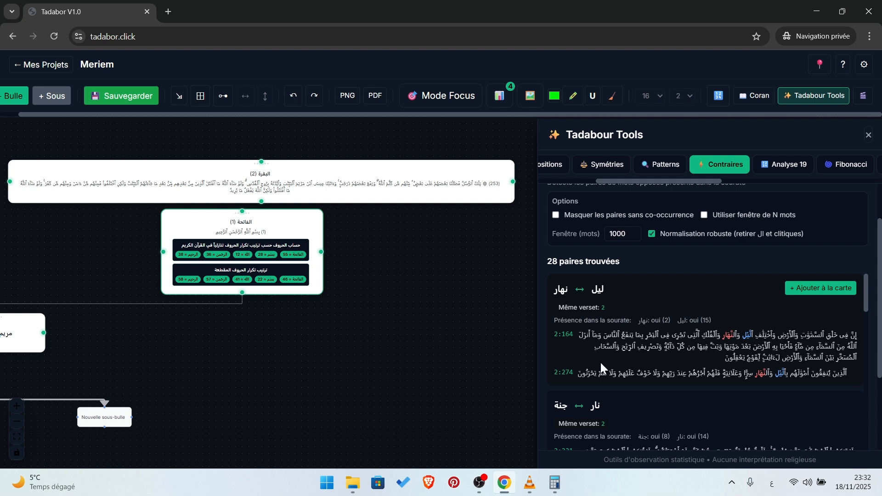
pyautogui.scroll(-2, 672, 304)
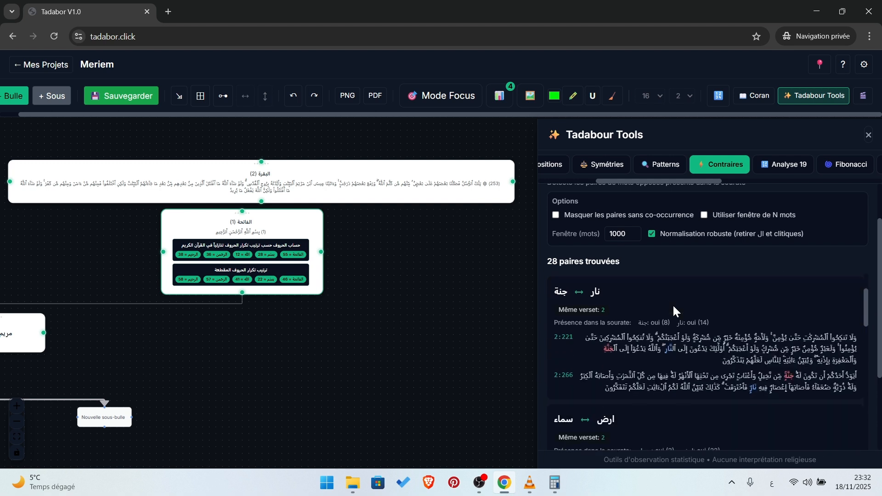
pyautogui.scroll(-1, 654, 322)
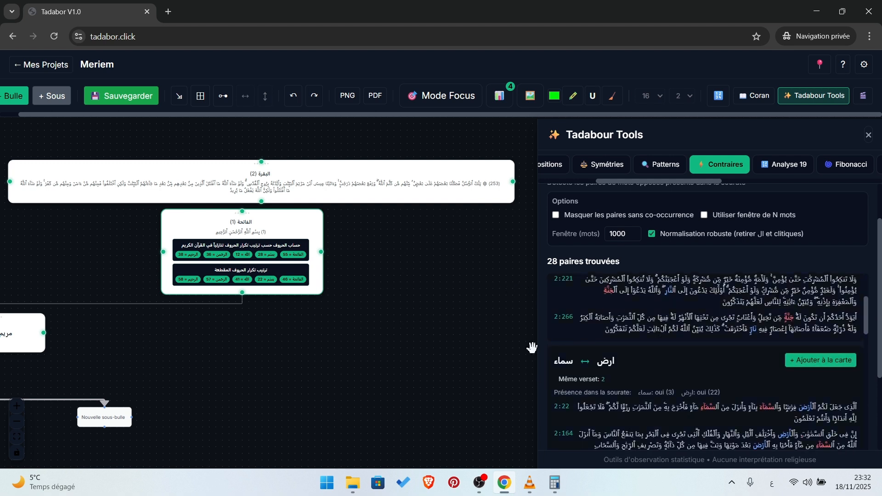
pyautogui.scroll(-1, 527, 350)
pyautogui.scroll(-3, 565, 315)
pyautogui.scroll(-1, 609, 329)
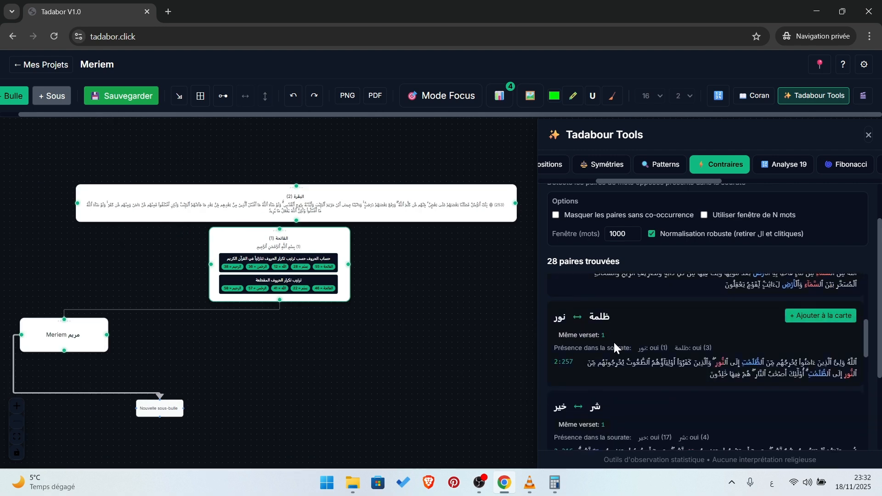
pyautogui.scroll(-3, 617, 351)
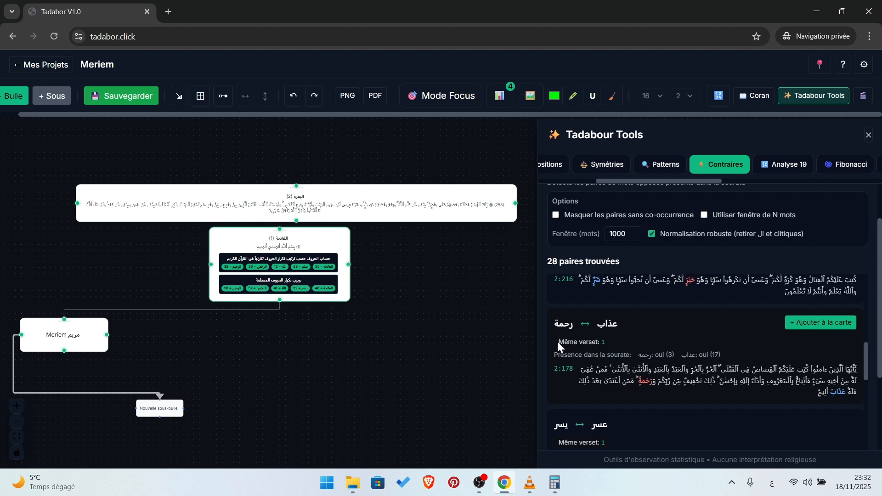
pyautogui.scroll(-2, 580, 328)
pyautogui.moveTo(591, 332)
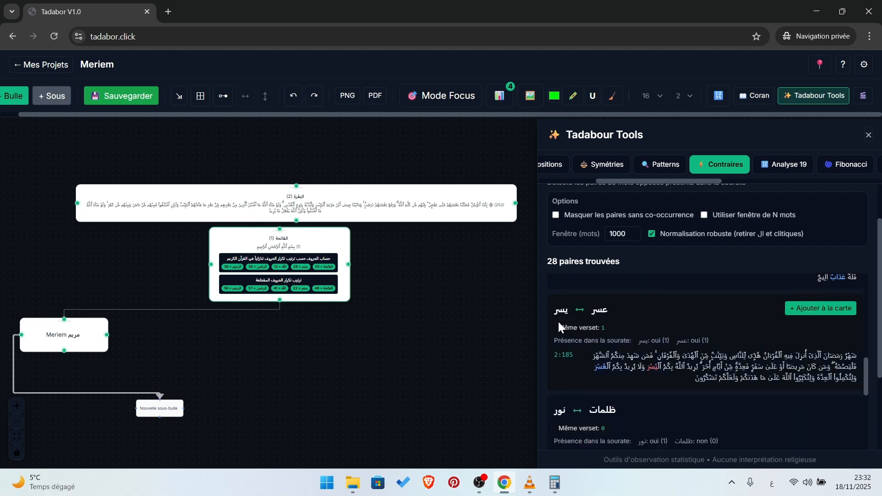
pyautogui.scroll(-5, 580, 351)
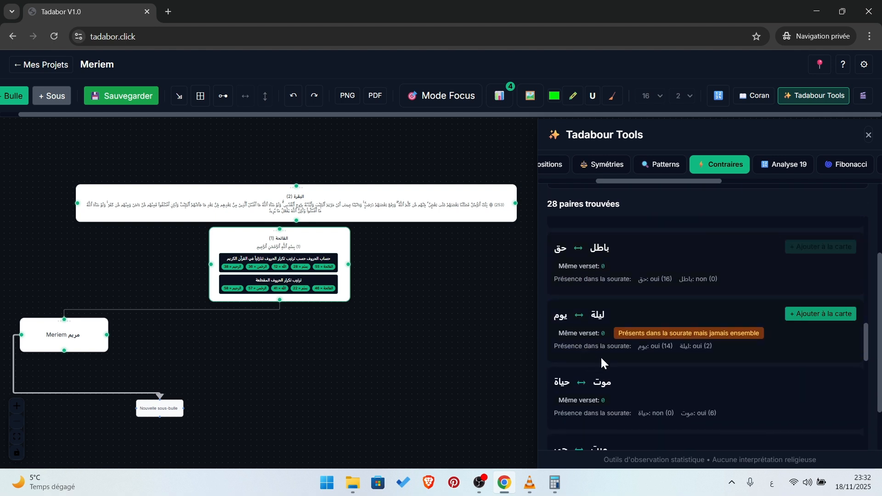
pyautogui.scroll(-3, 601, 363)
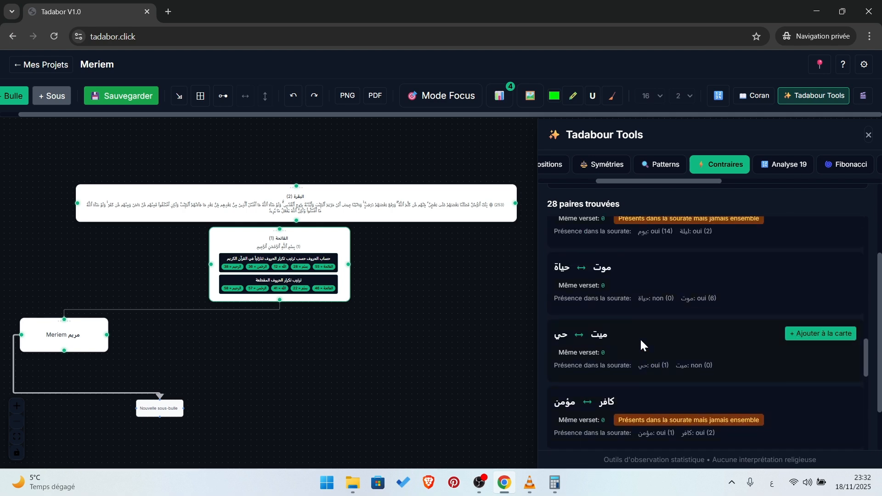
# - Run the number 19 analysis (Analyse 19) on surah 96
pyautogui.scroll(10, 638, 337)
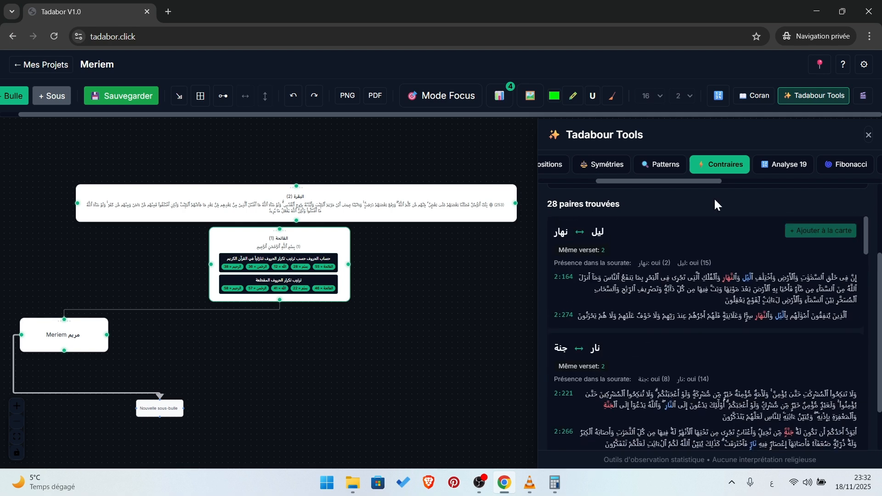
pyautogui.click(784, 163)
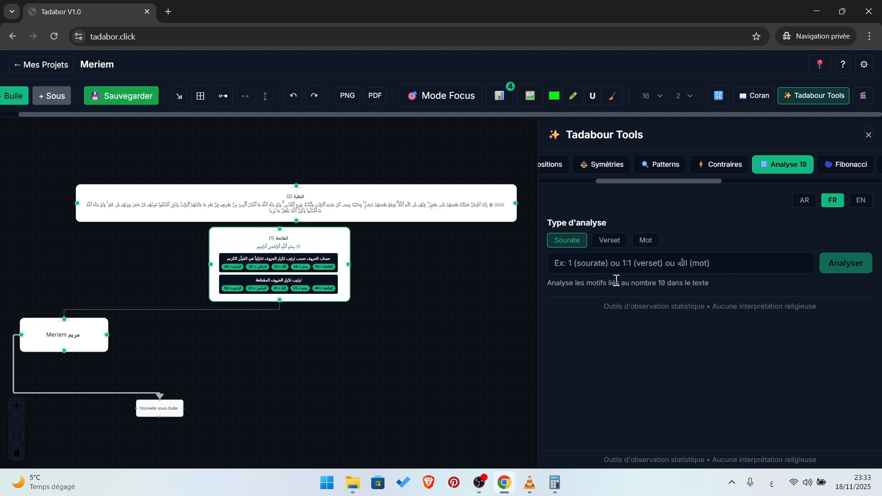
pyautogui.click(673, 270)
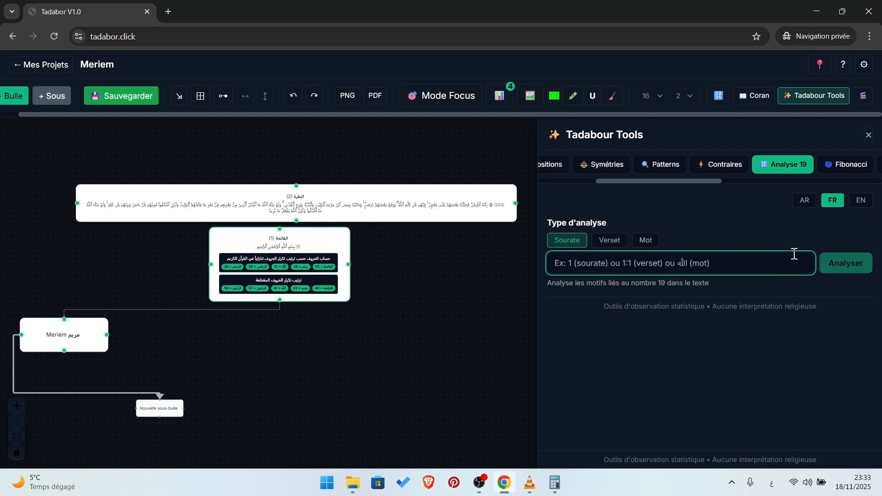
pyautogui.write('96')
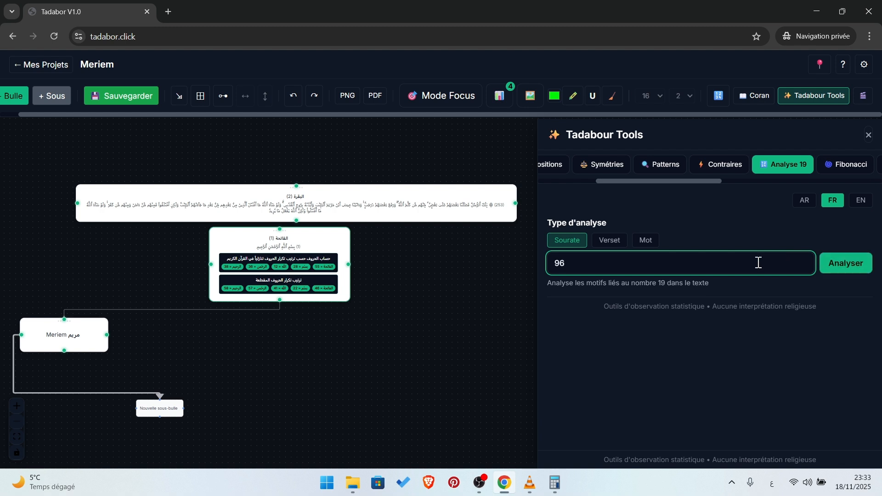
pyautogui.click(846, 263)
# - Examine surah 96's letter and word counts and their breakdown into multiples of 19
pyautogui.scroll(-2, 693, 239)
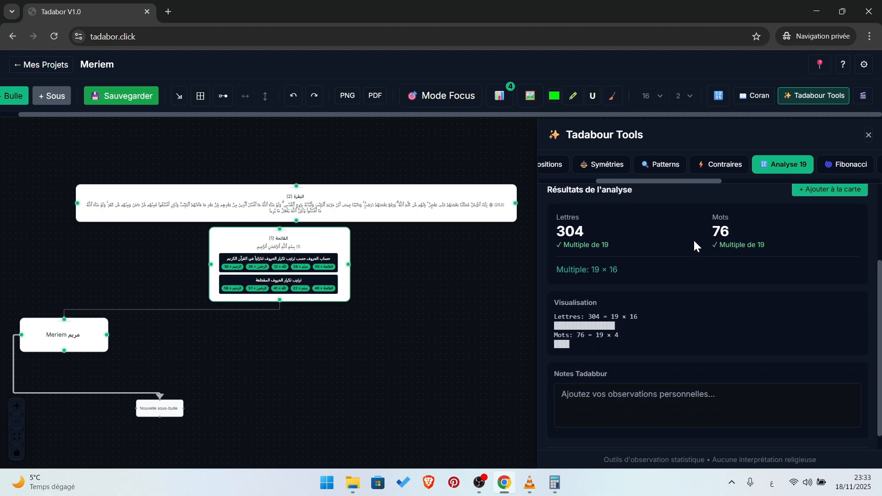
pyautogui.scroll(1, 692, 241)
pyautogui.scroll(1, 613, 260)
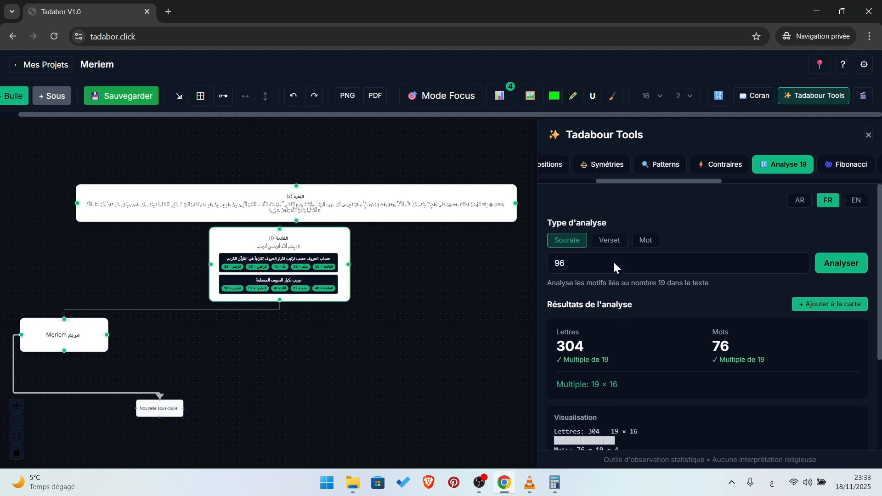
pyautogui.scroll(-1, 597, 234)
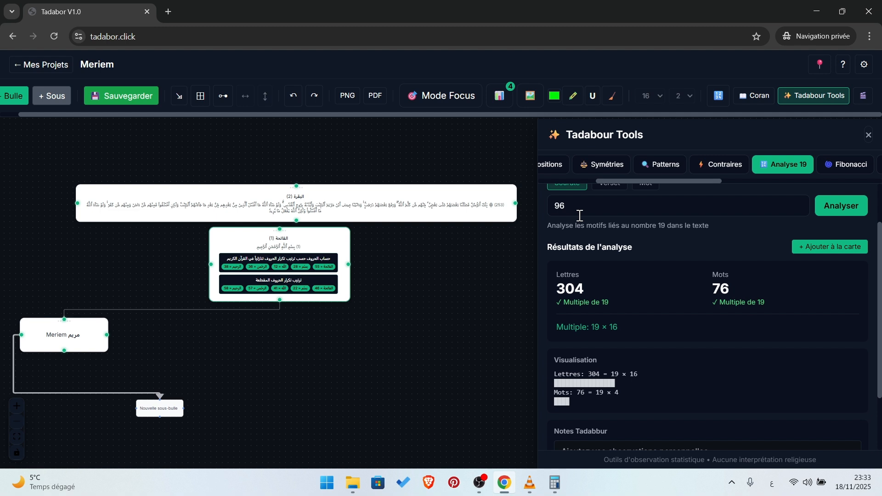
pyautogui.scroll(-1, 580, 215)
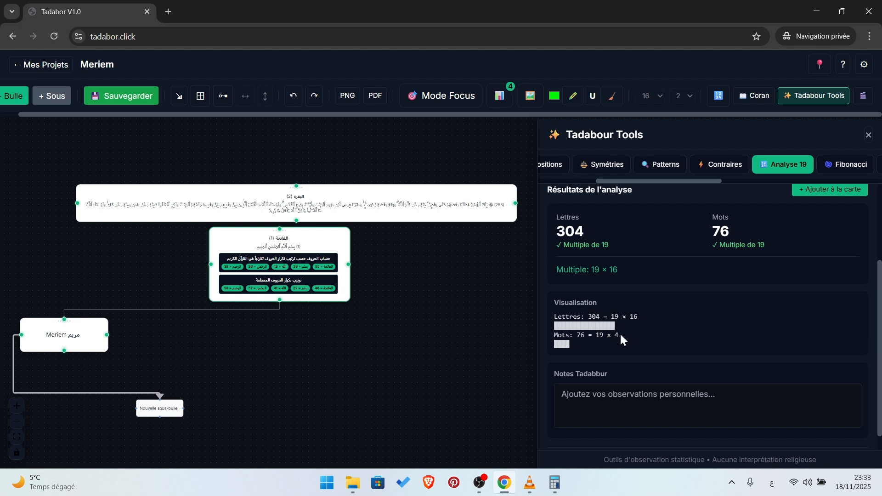
pyautogui.scroll(3, 640, 348)
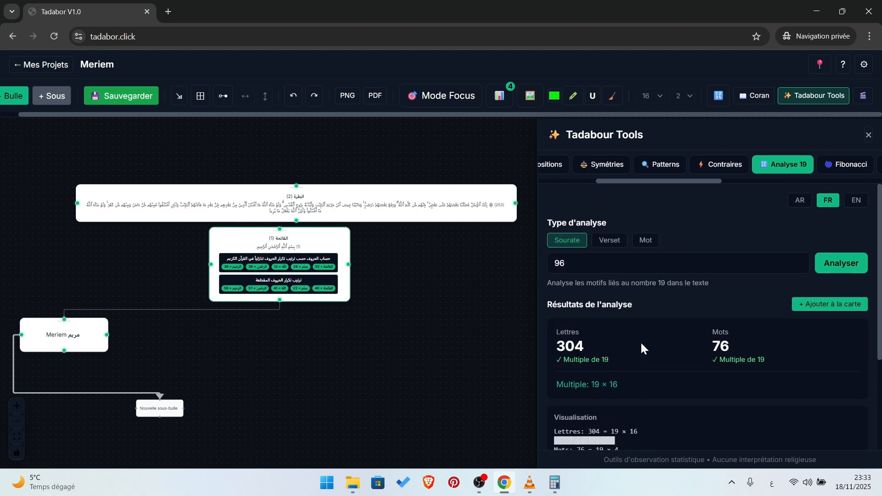
pyautogui.doubleClick(561, 264)
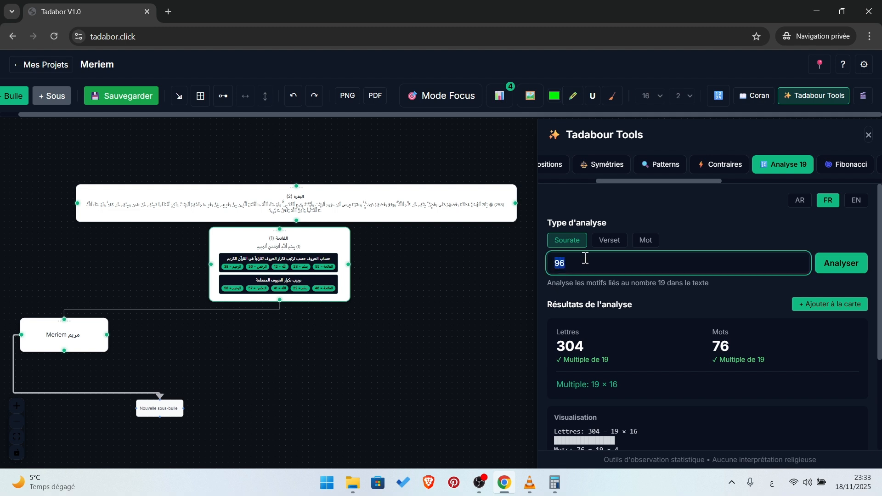
# - Run the Fibonacci analysis on surah 2
pyautogui.moveTo(699, 181); pyautogui.dragTo(724, 179)
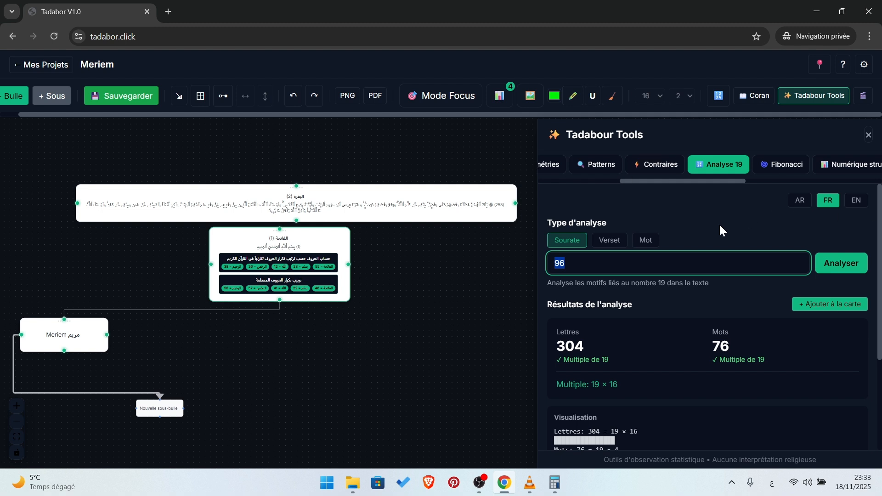
pyautogui.moveTo(712, 179); pyautogui.dragTo(736, 175)
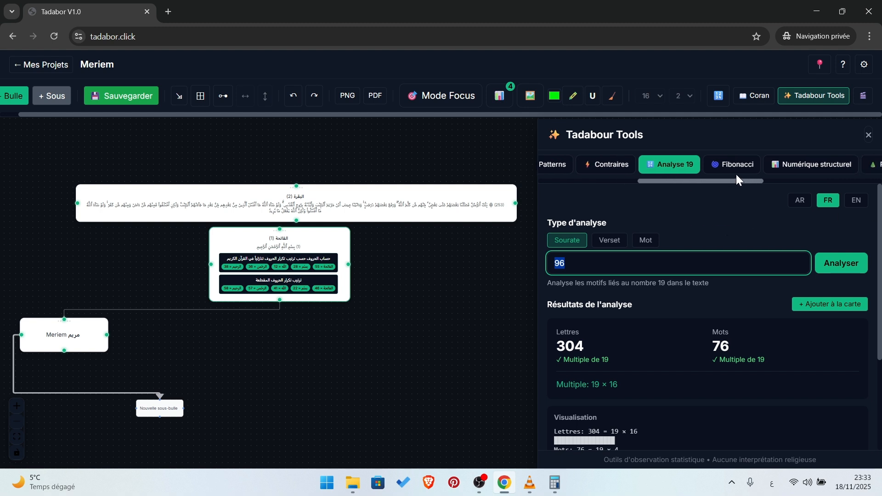
pyautogui.click(719, 171)
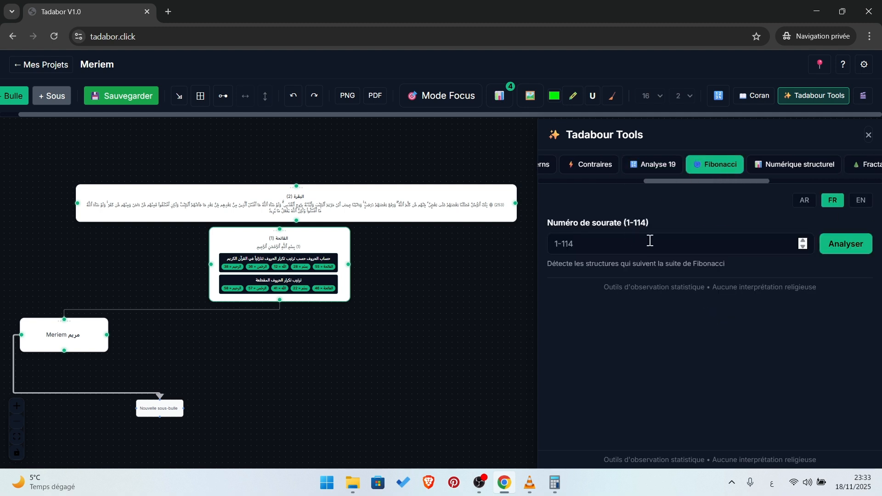
pyautogui.click(801, 240)
pyautogui.click(802, 241)
pyautogui.click(842, 241)
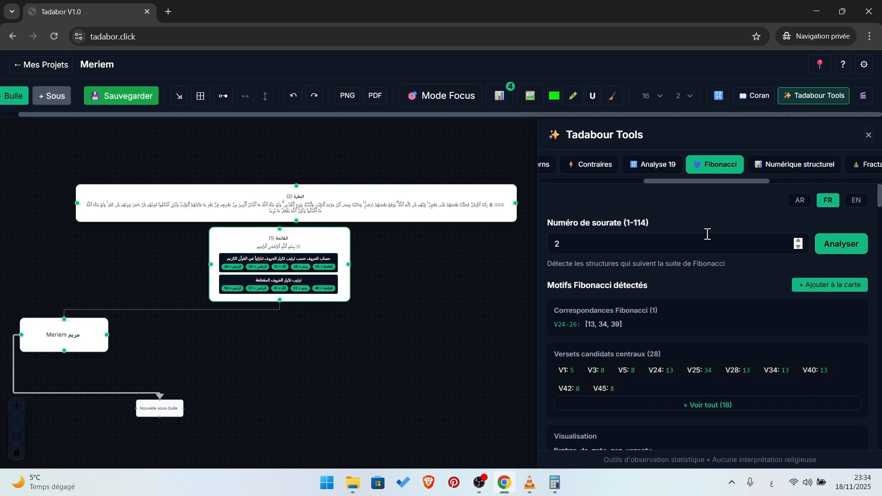
# - Examine surah 2's Fibonacci matches, central candidate verses and words-per-verse chart
pyautogui.scroll(-3, 705, 232)
pyautogui.scroll(-3, 706, 229)
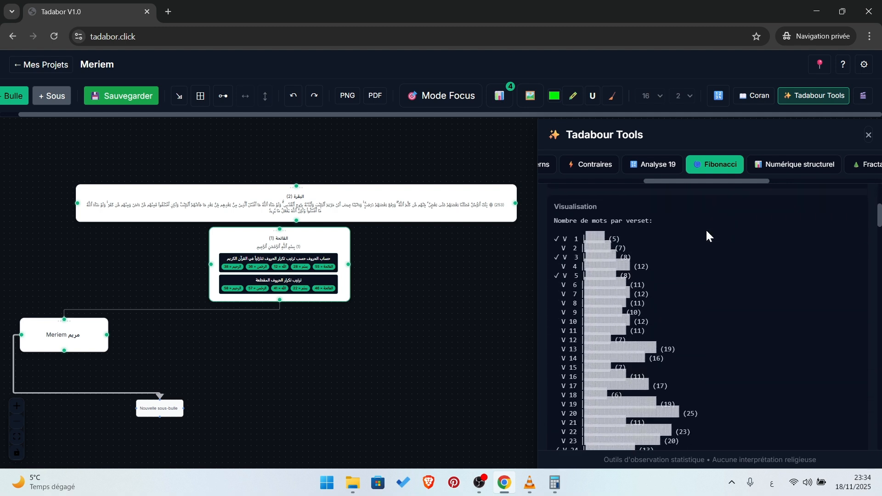
pyautogui.scroll(5, 683, 222)
pyautogui.scroll(-3, 635, 257)
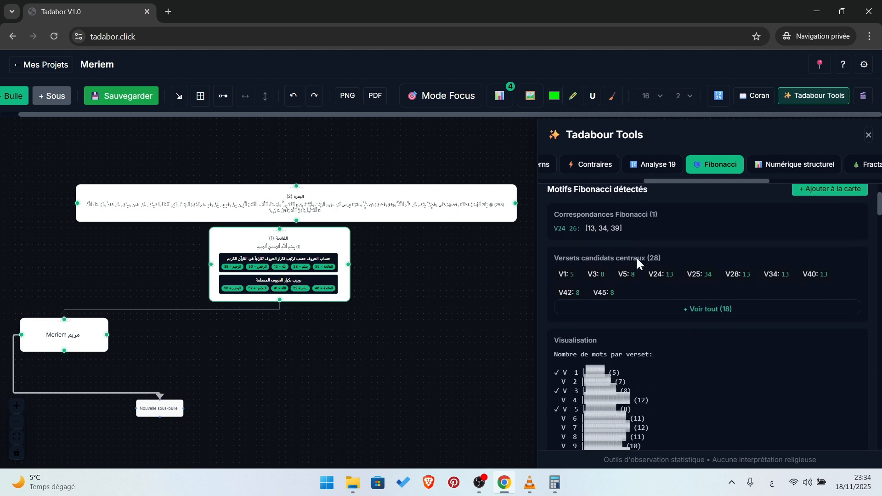
pyautogui.scroll(-9, 635, 257)
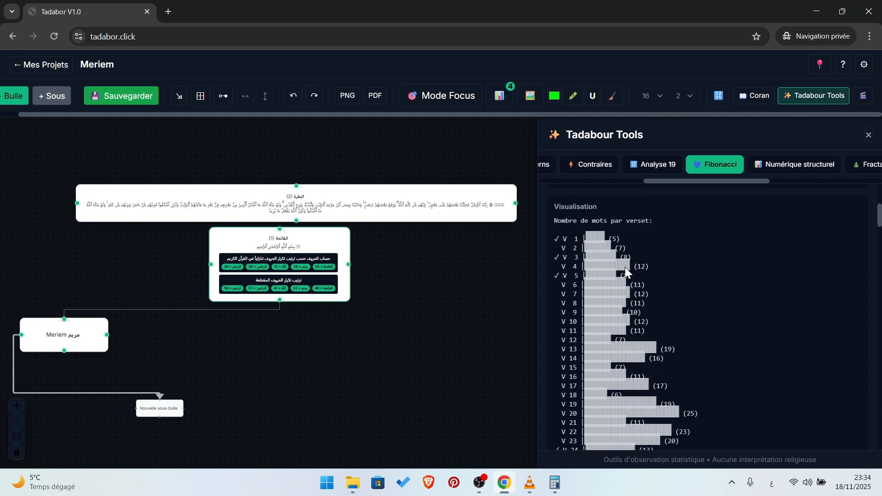
pyautogui.scroll(-5, 588, 330)
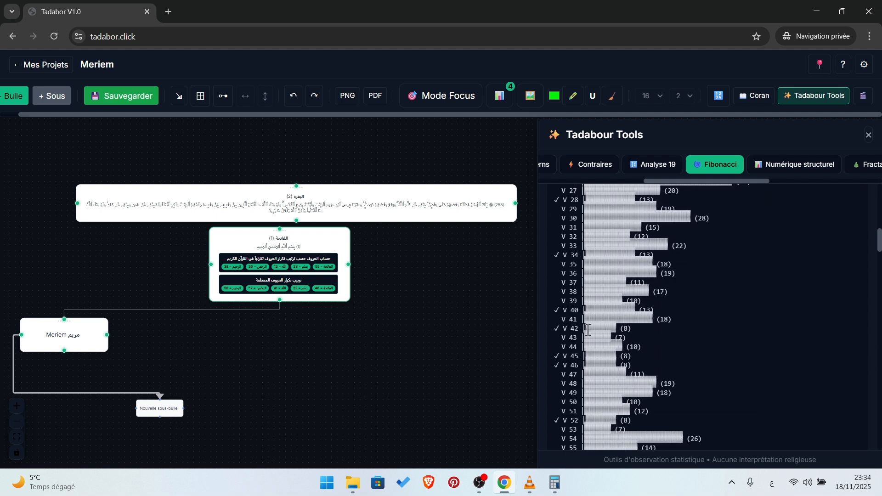
pyautogui.scroll(-20, 587, 330)
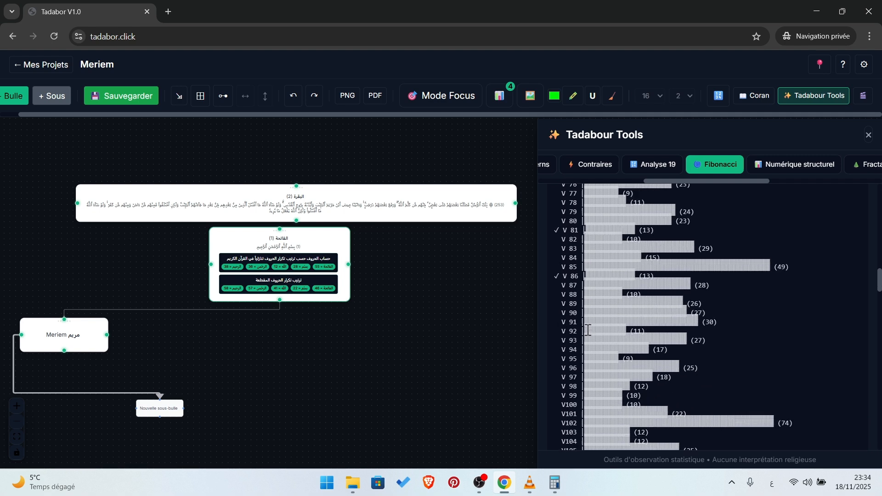
pyautogui.scroll(-15, 588, 330)
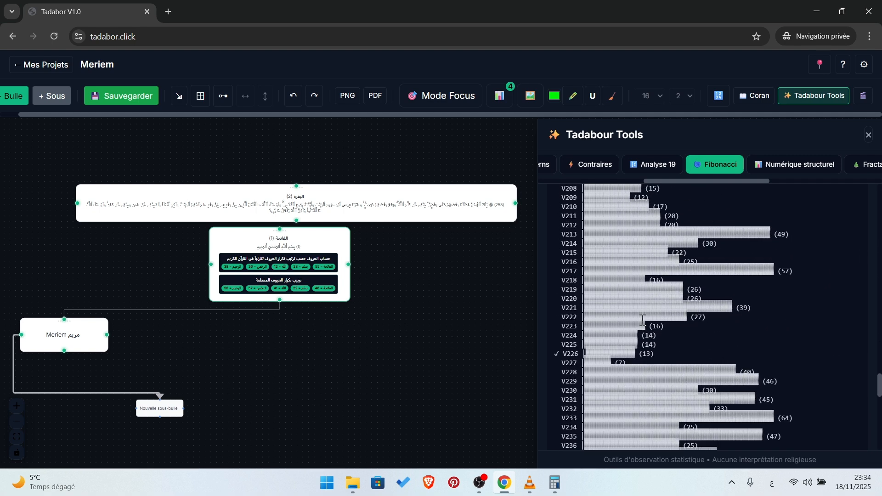
pyautogui.scroll(20, 692, 277)
pyautogui.scroll(20, 692, 277)
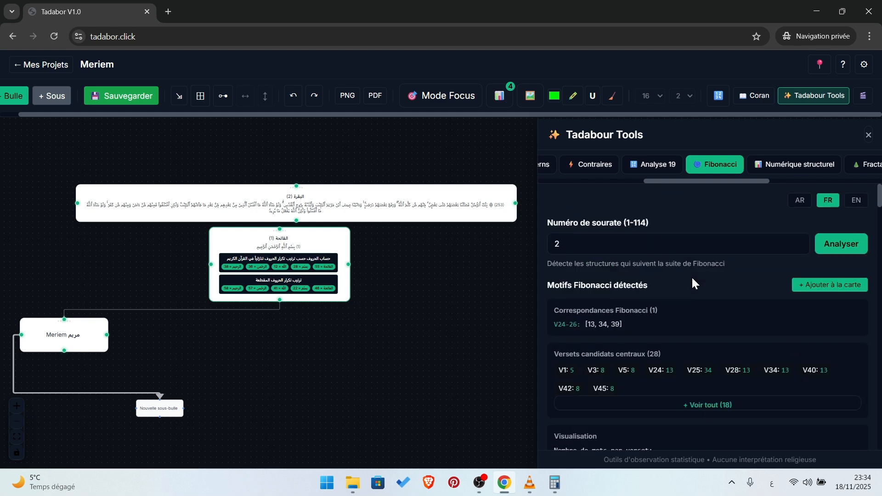
pyautogui.scroll(-6, 692, 277)
pyautogui.scroll(5, 691, 277)
pyautogui.scroll(-1, 670, 295)
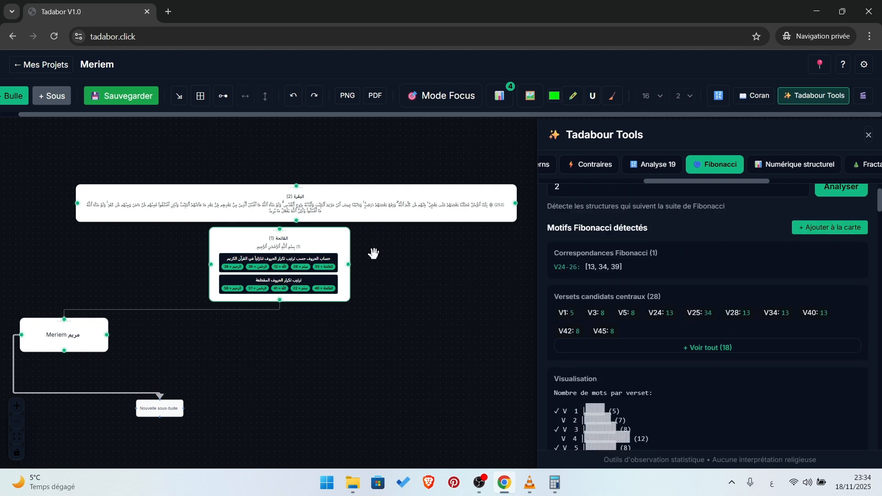
# - Add the Fibonacci result of surah 2 to the map and place its bubble beside the الفاتحة bubble
pyautogui.click(828, 227)
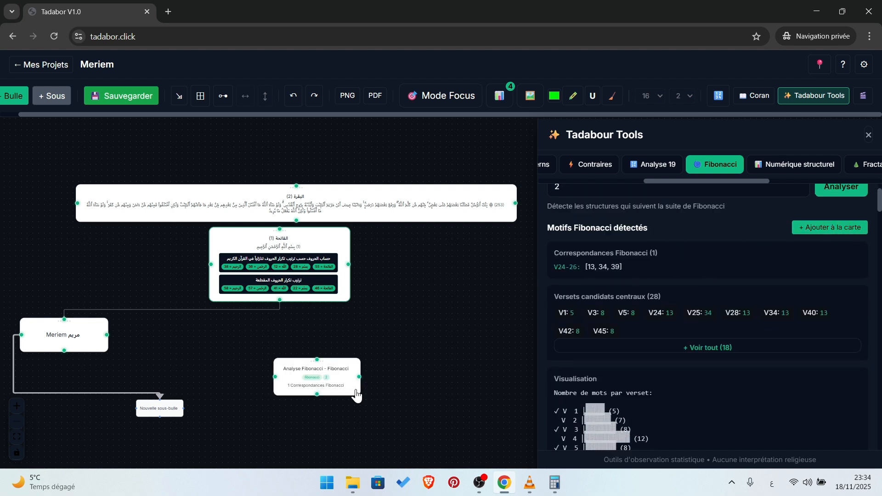
pyautogui.moveTo(337, 386); pyautogui.dragTo(405, 329)
pyautogui.moveTo(350, 385); pyautogui.dragTo(437, 294)
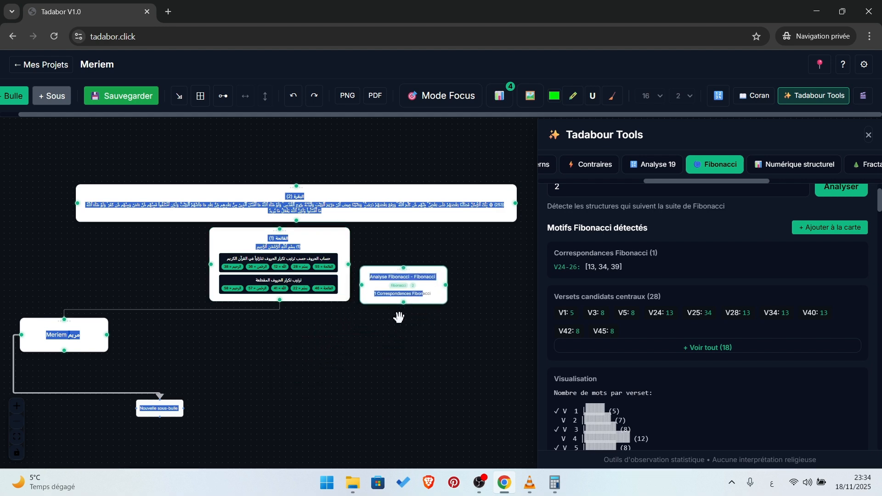
# - Delete the Fibonacci analysis bubble from the map
pyautogui.click(442, 296)
pyautogui.rightClick(442, 296)
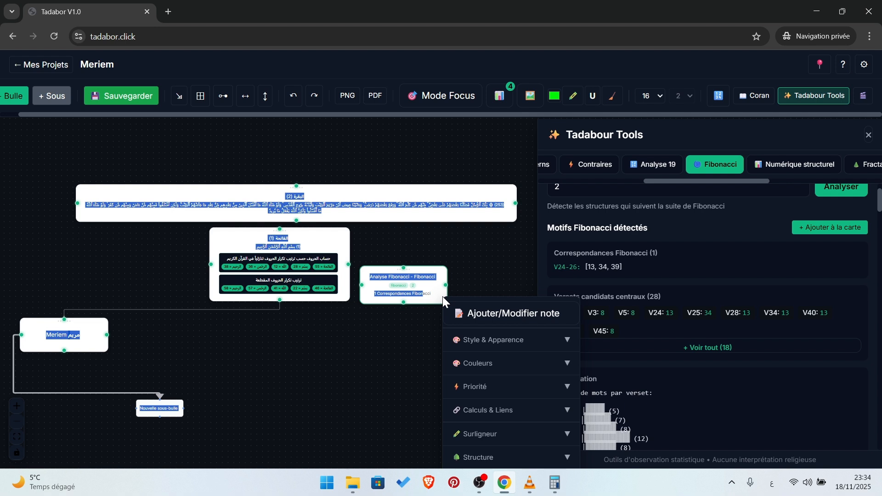
pyautogui.click(448, 299)
pyautogui.press('Delete')
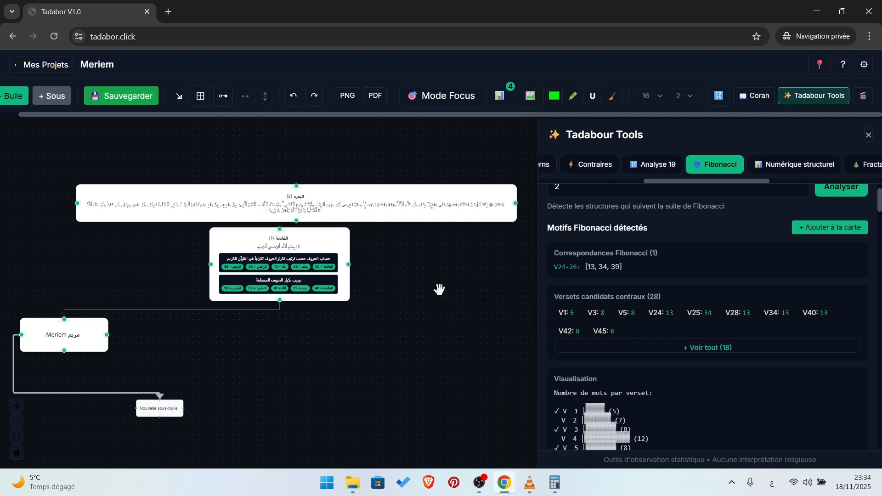
# - Read through the marked verses in surah 2's words-per-verse chart down to the detected Fibonacci motifs summary
pyautogui.scroll(-3, 661, 322)
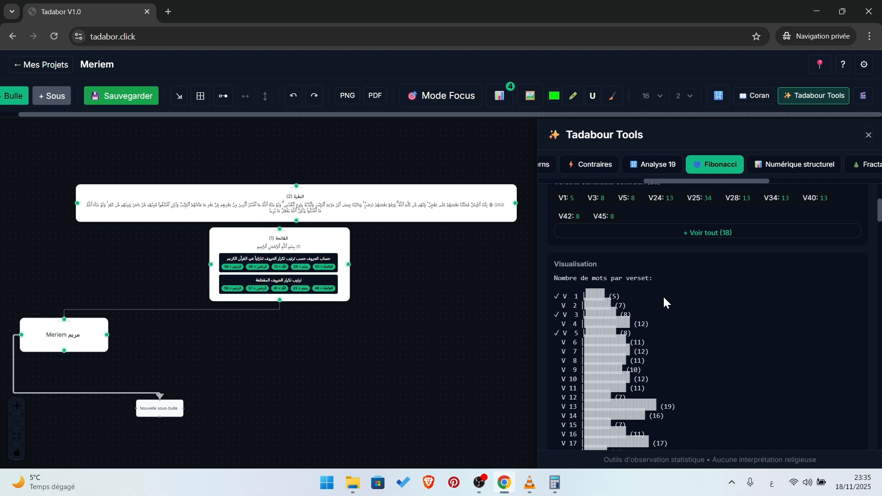
pyautogui.scroll(-1, 672, 266)
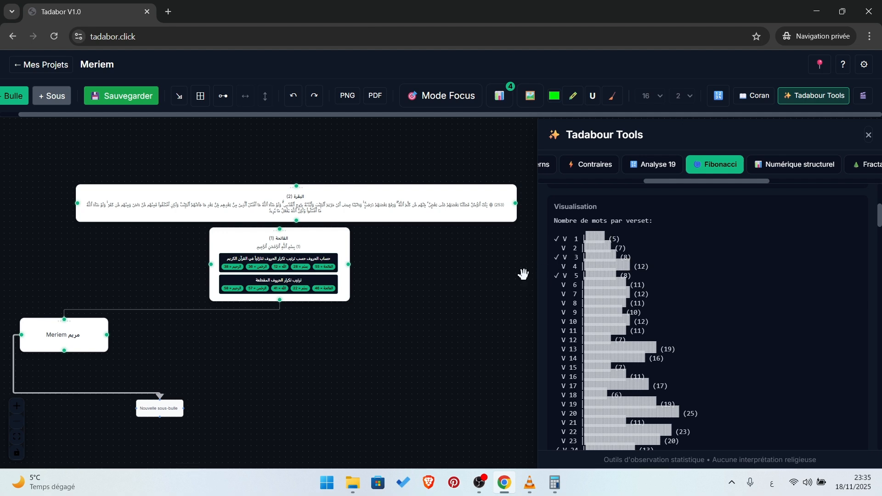
pyautogui.scroll(-3, 555, 292)
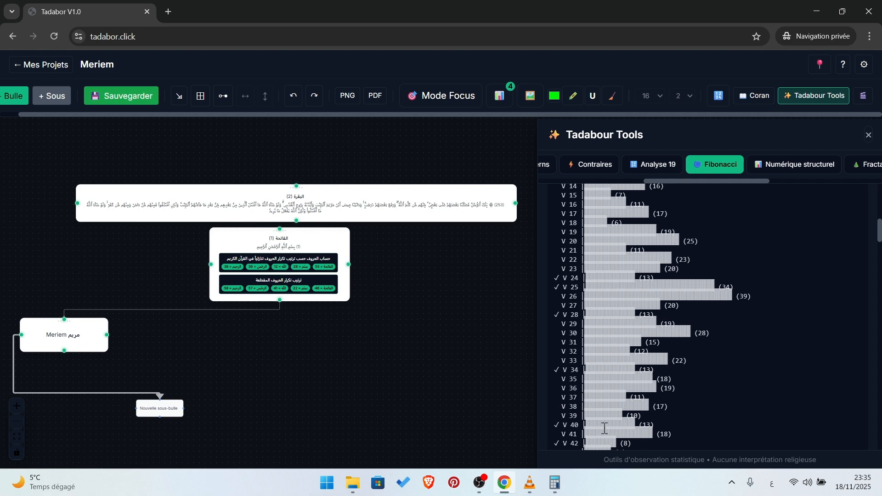
pyautogui.scroll(-1, 561, 404)
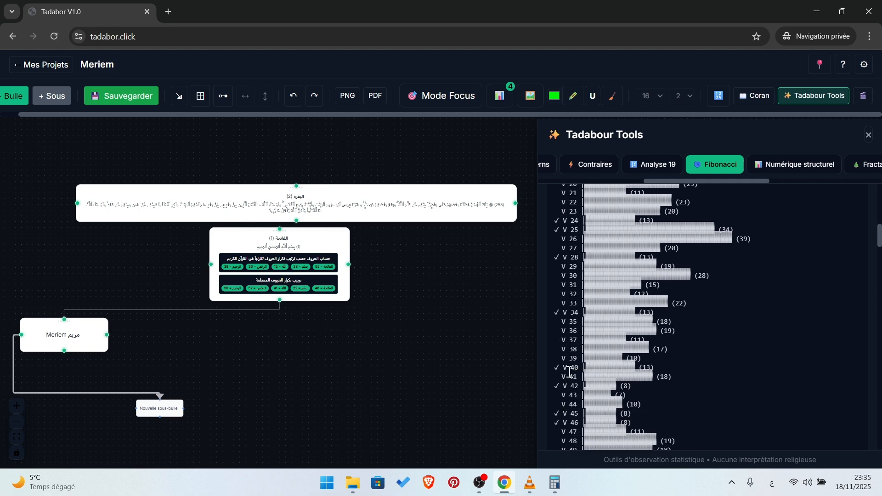
pyautogui.scroll(8, 714, 329)
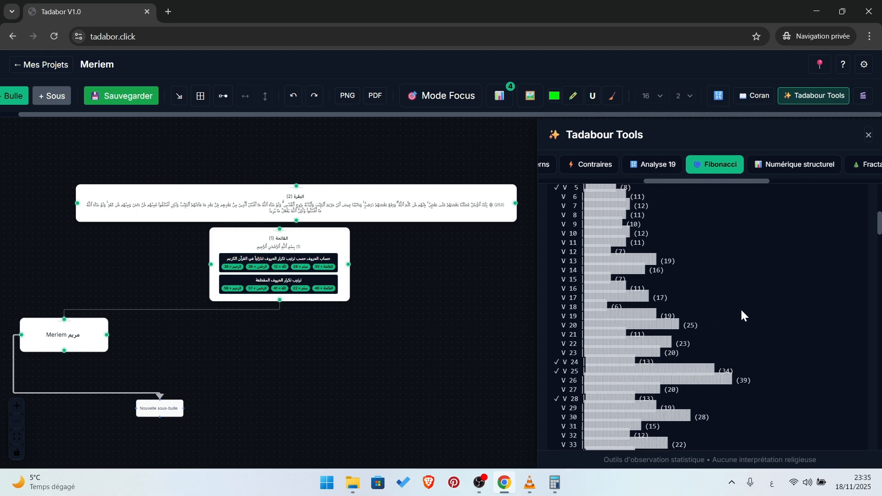
pyautogui.scroll(-1, 776, 234)
pyautogui.scroll(-20, 704, 282)
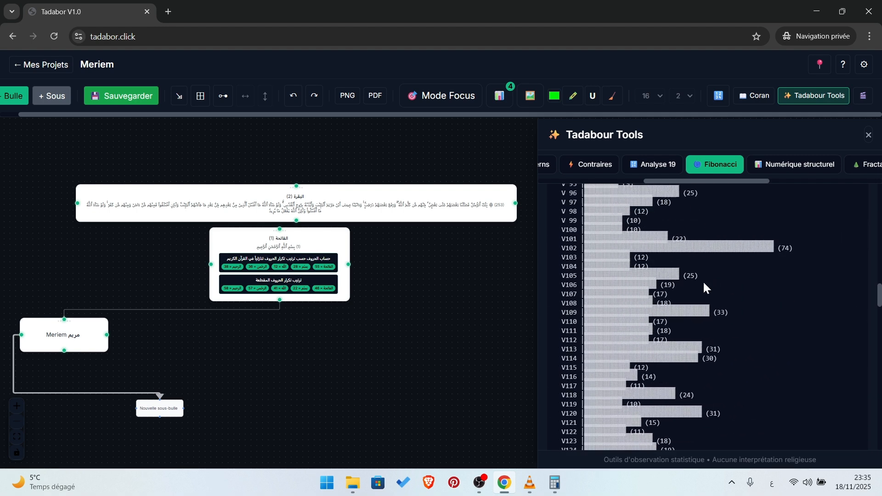
pyautogui.scroll(-12, 704, 282)
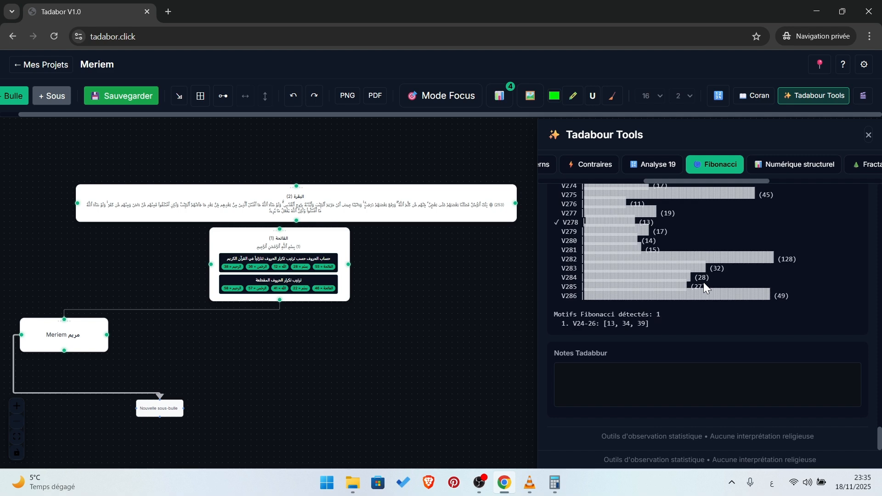
pyautogui.scroll(20, 704, 282)
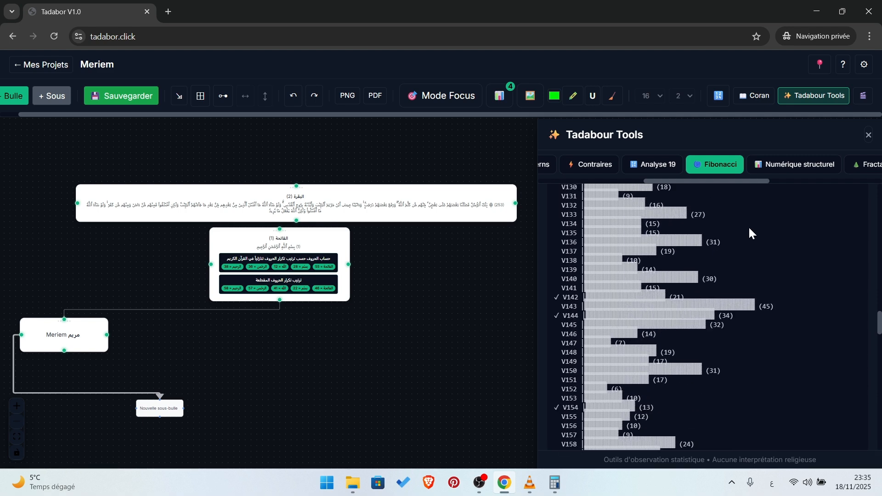
pyautogui.scroll(10, 749, 222)
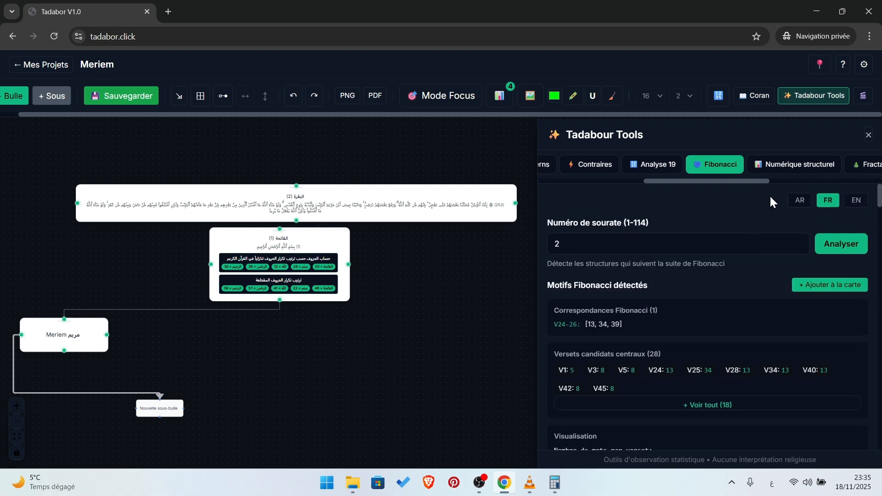
# - Run the Numérique structurel analysis on surah 2 and review its prime verses, perfect numbers and numeric pivot
pyautogui.click(773, 170)
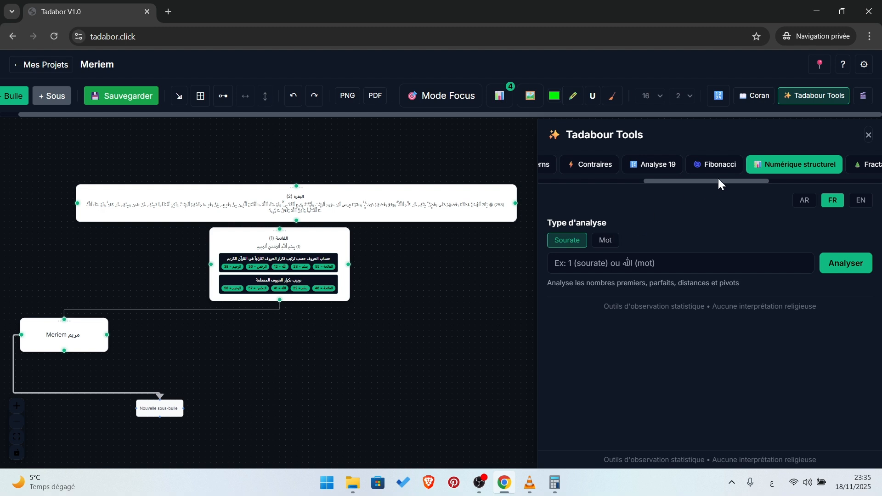
pyautogui.click(650, 259)
pyautogui.write('2')
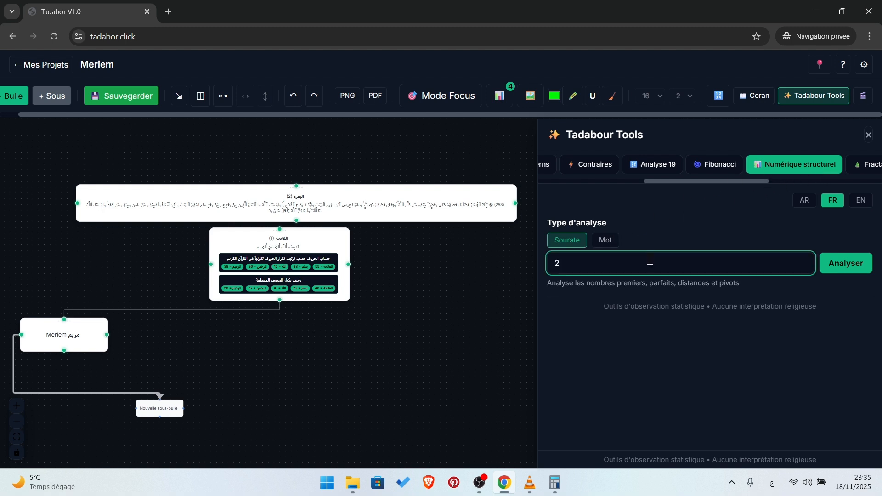
pyautogui.click(851, 268)
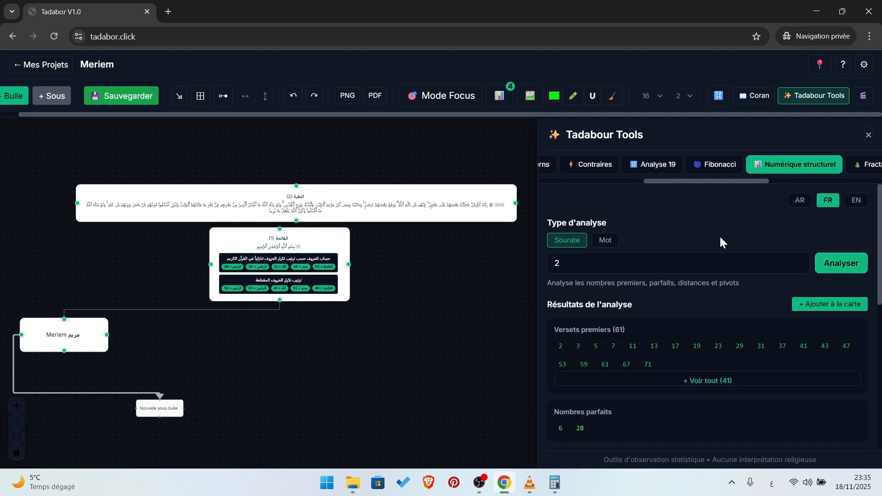
pyautogui.scroll(-6, 720, 234)
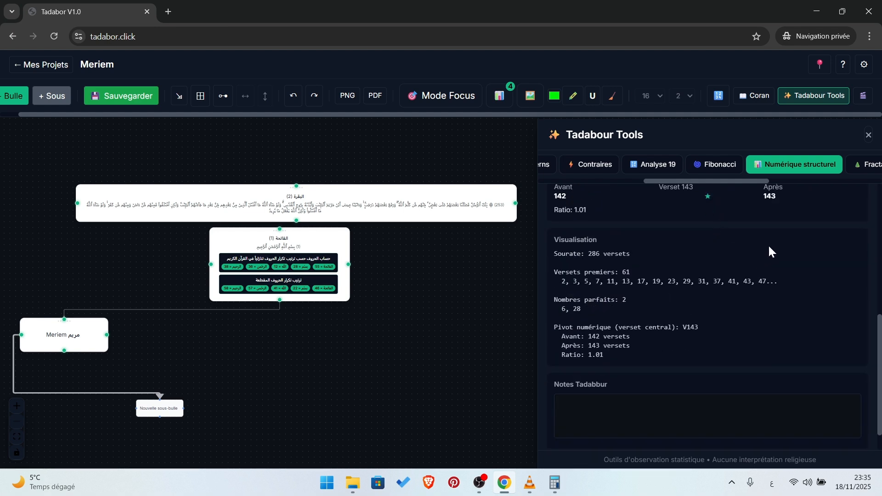
pyautogui.scroll(-1, 764, 274)
pyautogui.scroll(5, 762, 270)
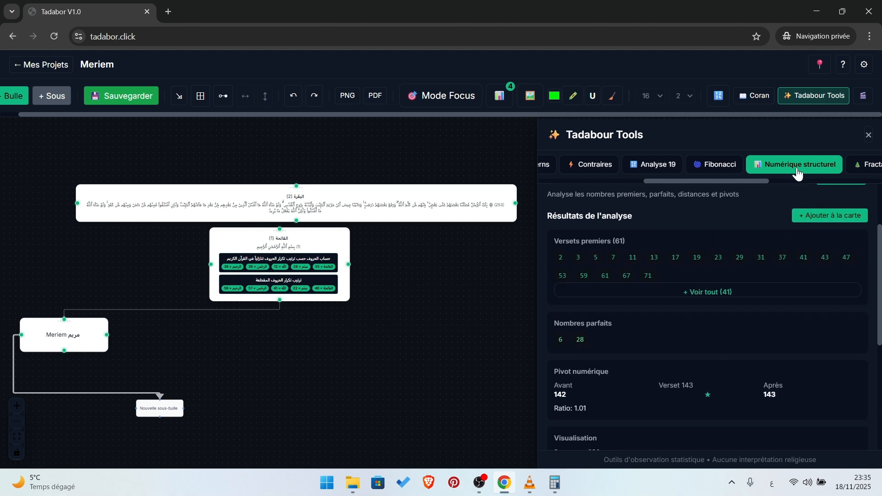
# - Run the Fractal / Auto-similarité analysis on surah 2 and review its segment similarities and repeated motifs
pyautogui.moveTo(735, 180); pyautogui.dragTo(782, 177)
pyautogui.click(740, 171)
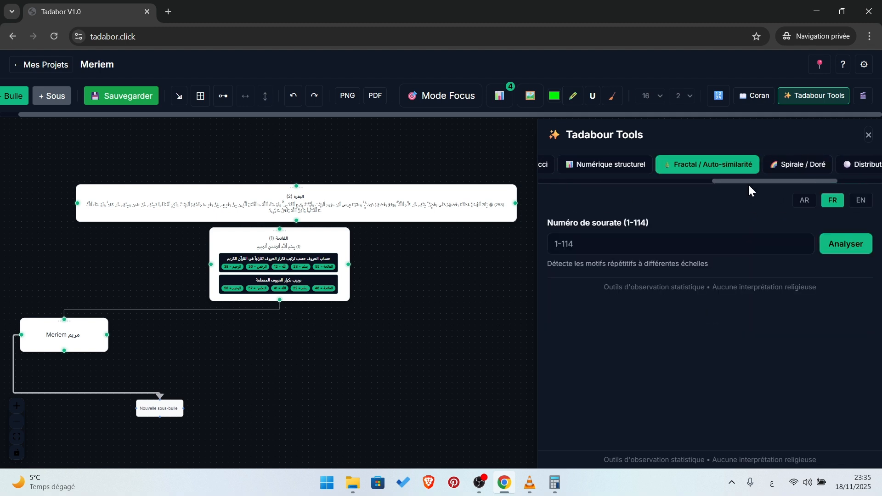
pyautogui.click(697, 241)
pyautogui.doubleClick(802, 242)
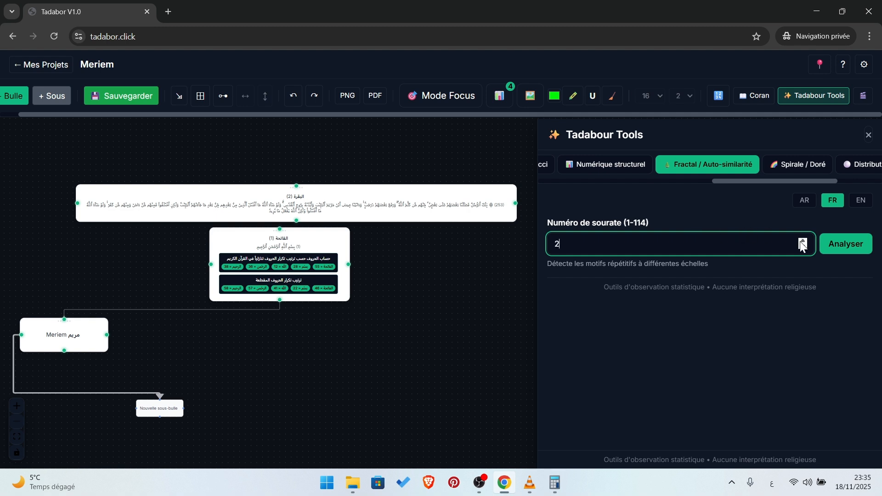
pyautogui.click(845, 244)
pyautogui.scroll(-3, 794, 244)
pyautogui.scroll(-2, 781, 247)
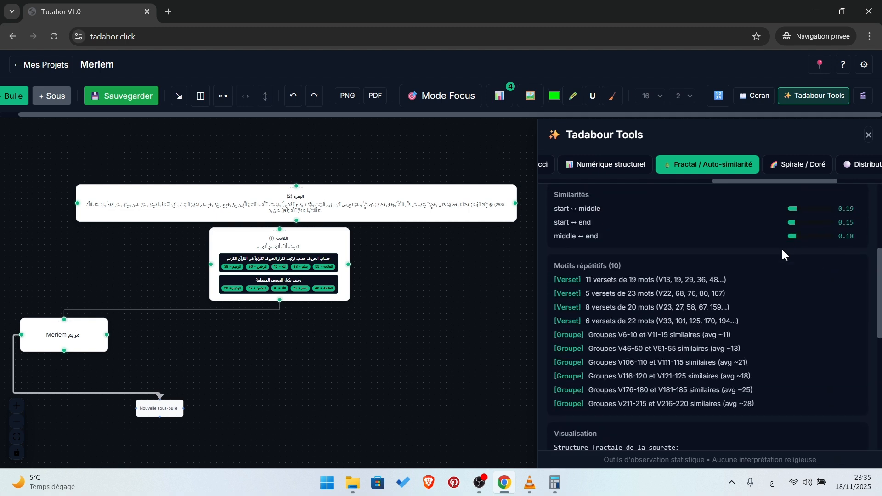
pyautogui.scroll(-3, 781, 247)
pyautogui.scroll(-3, 781, 248)
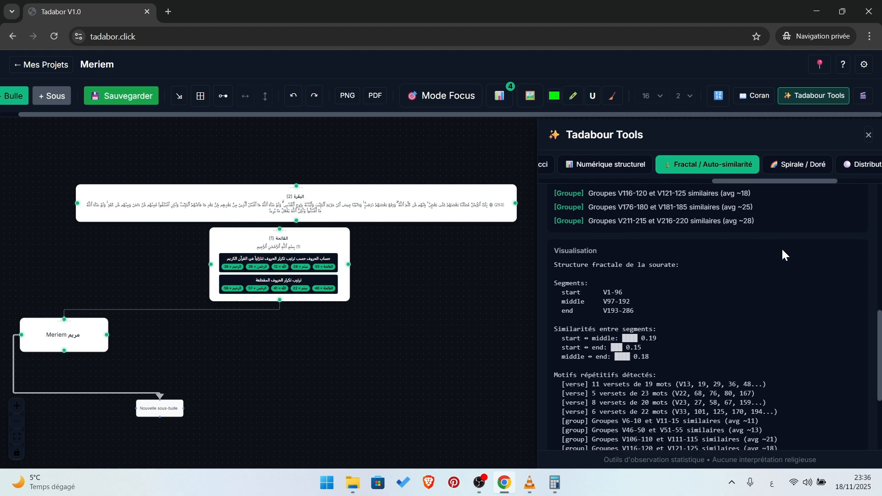
# - Run the Spirale / Doré analysis on surah 2 and review its central verse, ratios and concentric structure
pyautogui.click(792, 164)
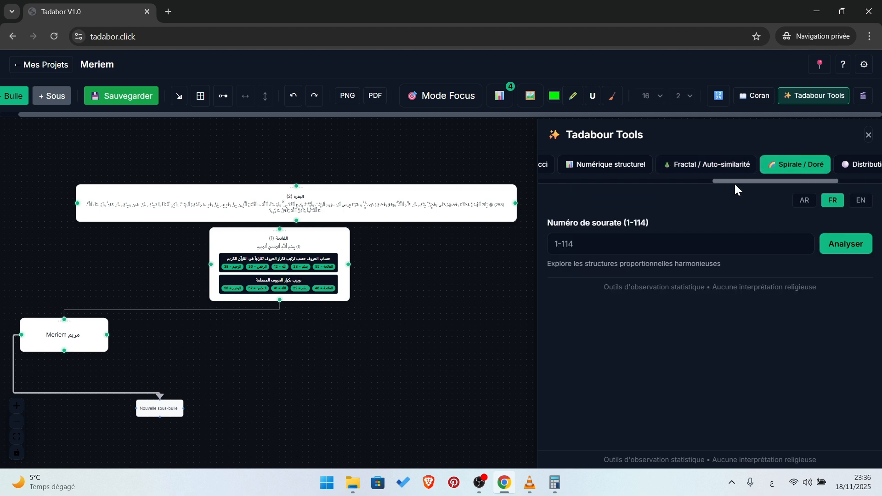
pyautogui.click(712, 246)
pyautogui.click(801, 241)
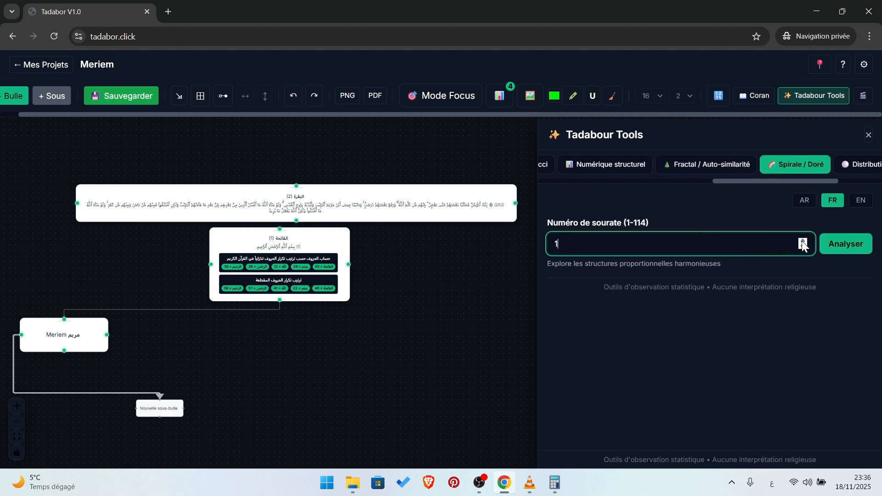
pyautogui.click(802, 241)
pyautogui.click(842, 243)
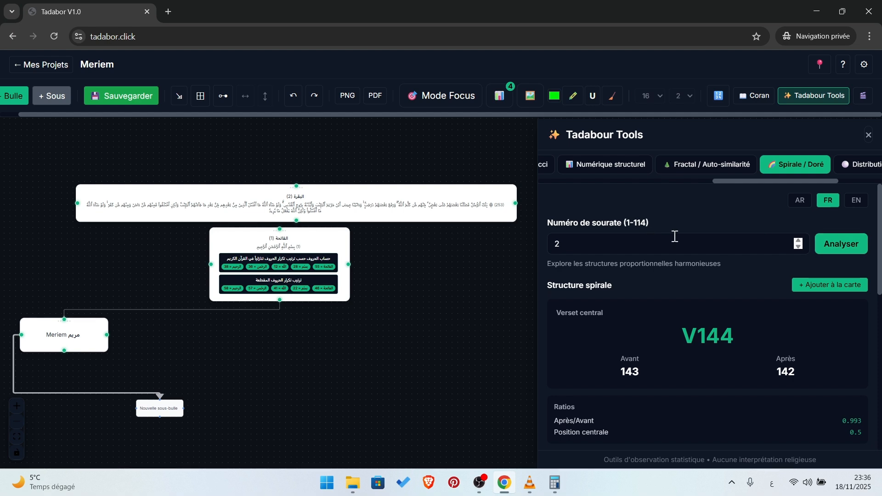
pyautogui.scroll(-8, 670, 227)
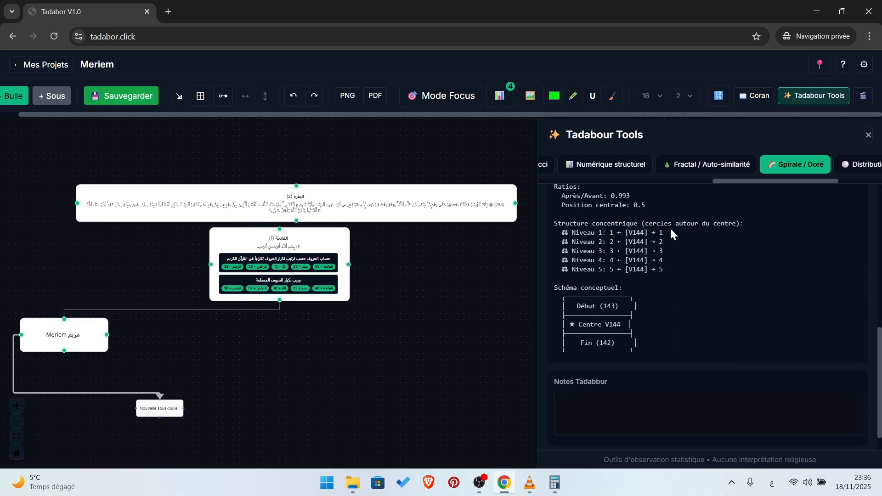
pyautogui.scroll(4, 694, 216)
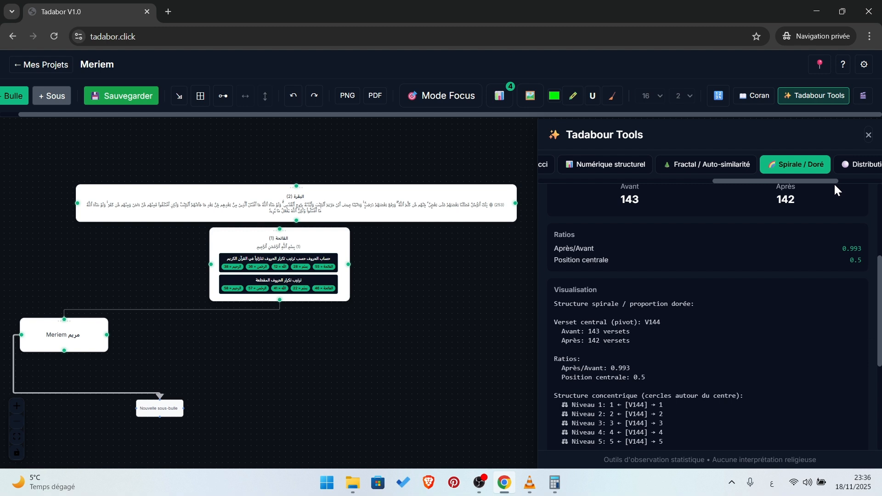
# - Run the Distribution circulaire analysis on surah 2 and look over the angular positions of its verses
pyautogui.click(853, 181)
pyautogui.click(788, 168)
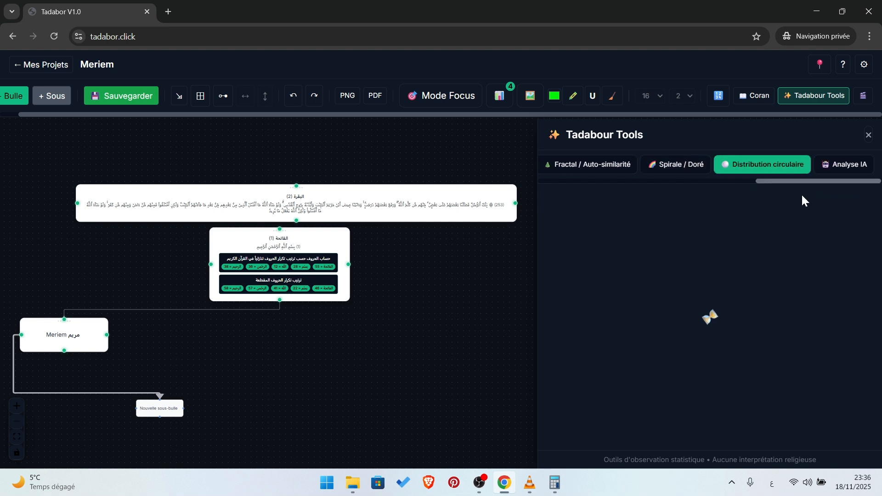
pyautogui.click(804, 262)
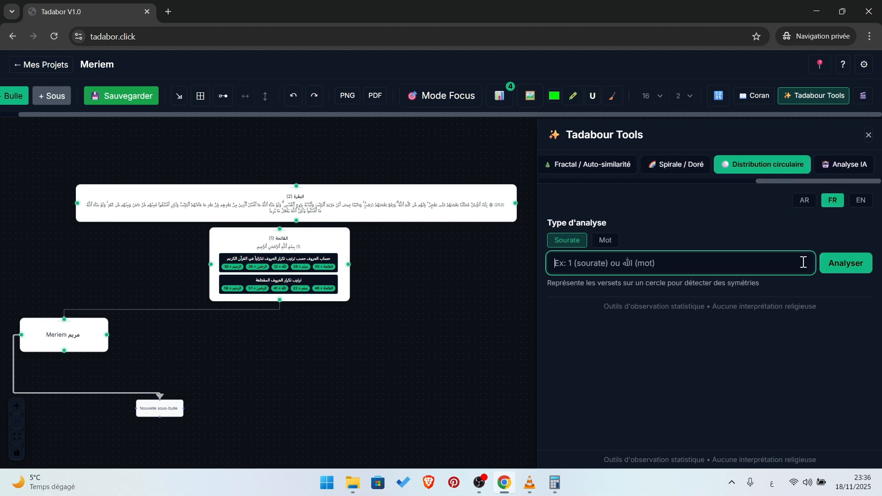
pyautogui.write('2')
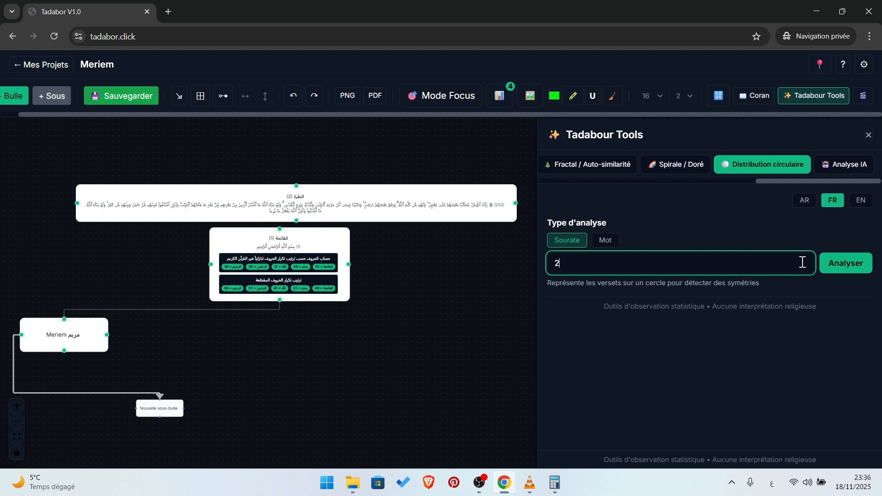
pyautogui.click(843, 268)
pyautogui.scroll(-1, 790, 229)
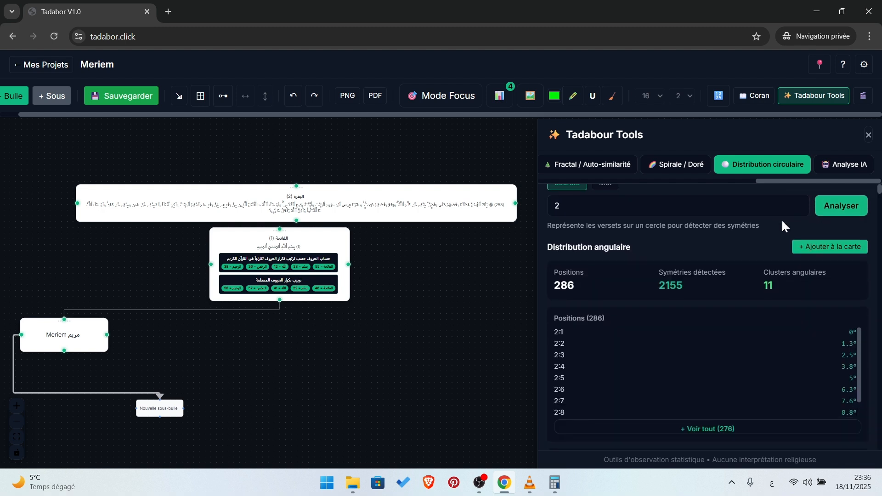
pyautogui.scroll(-3, 782, 219)
pyautogui.scroll(3, 798, 203)
# - Run the Analyse IA on surah 2 with Sourate as the analysis type
pyautogui.click(842, 165)
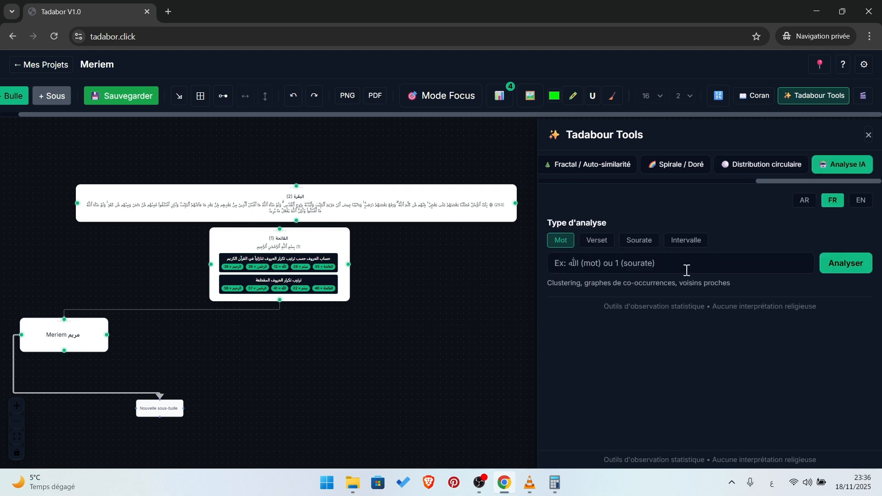
pyautogui.click(641, 243)
pyautogui.click(642, 268)
pyautogui.write('2')
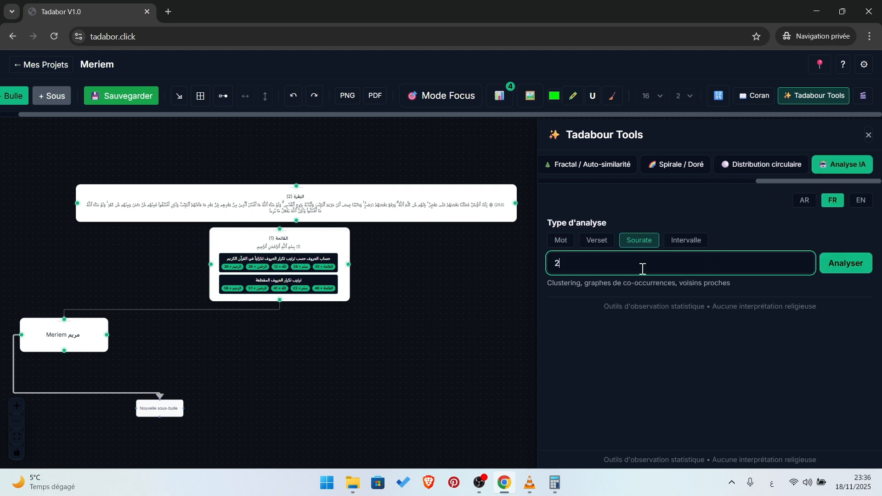
pyautogui.click(836, 264)
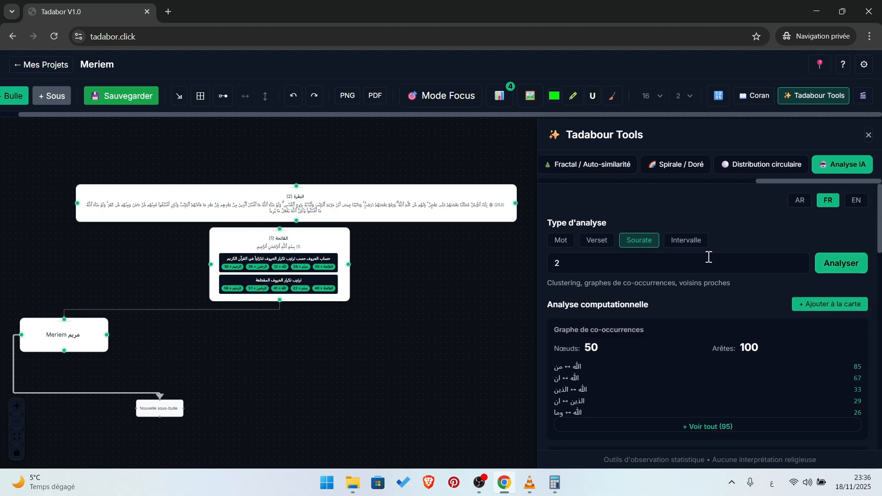
# - Examine surah 2's co-occurrence graph, word clusters, nearest neighbours and statistics in the computational analysis
pyautogui.scroll(-2, 707, 260)
pyautogui.scroll(-3, 707, 263)
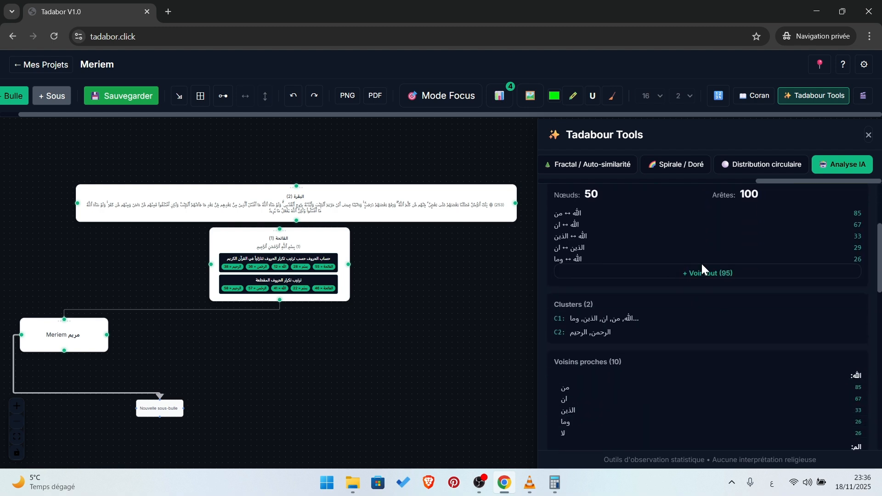
pyautogui.scroll(-10, 703, 265)
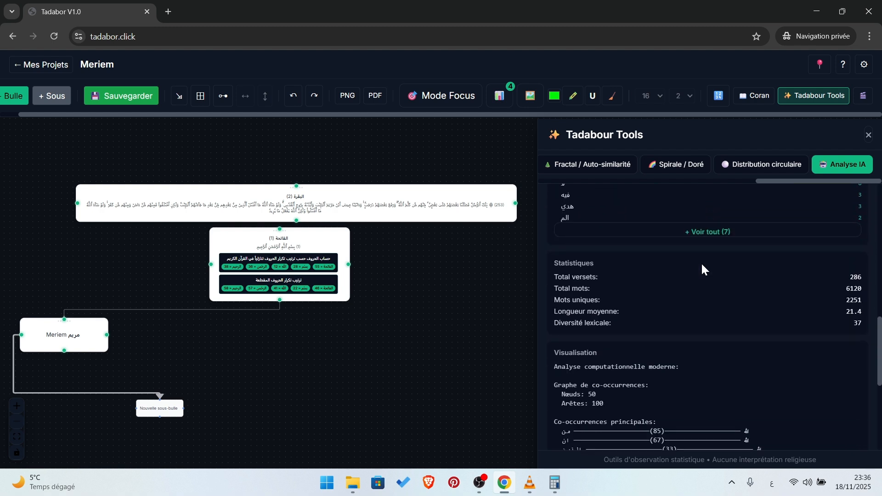
pyautogui.scroll(-2, 700, 263)
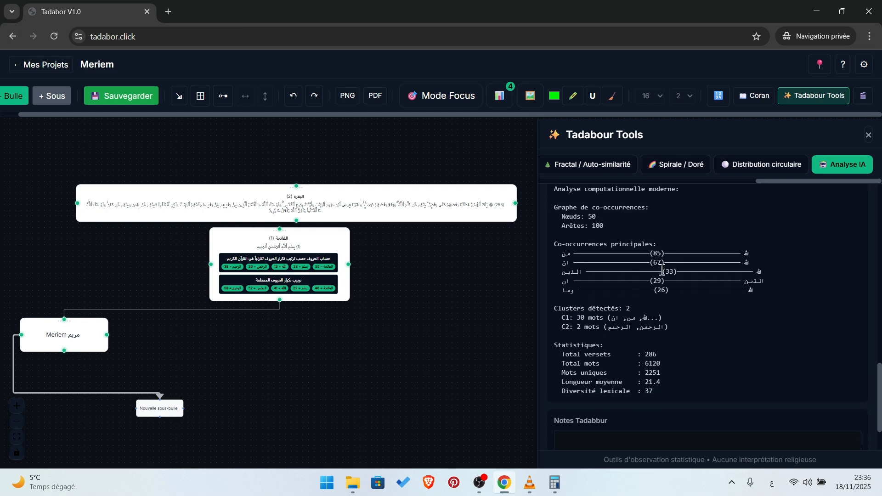
pyautogui.scroll(5, 695, 235)
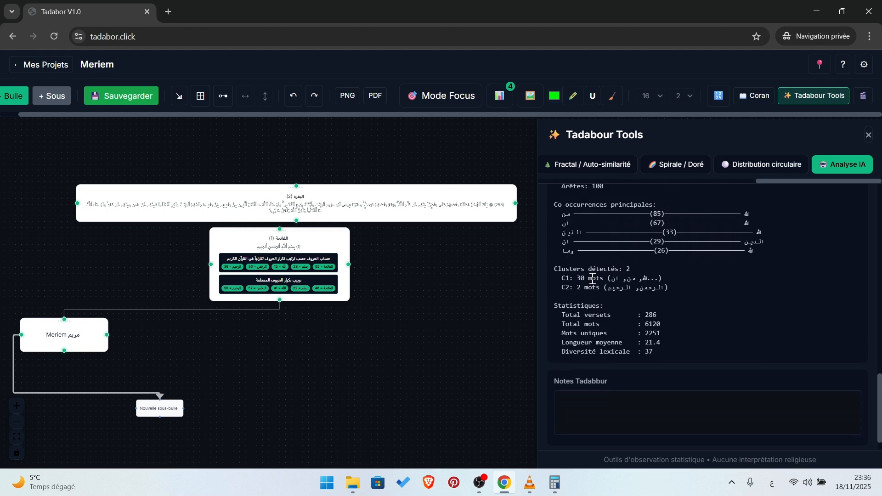
pyautogui.scroll(8, 694, 237)
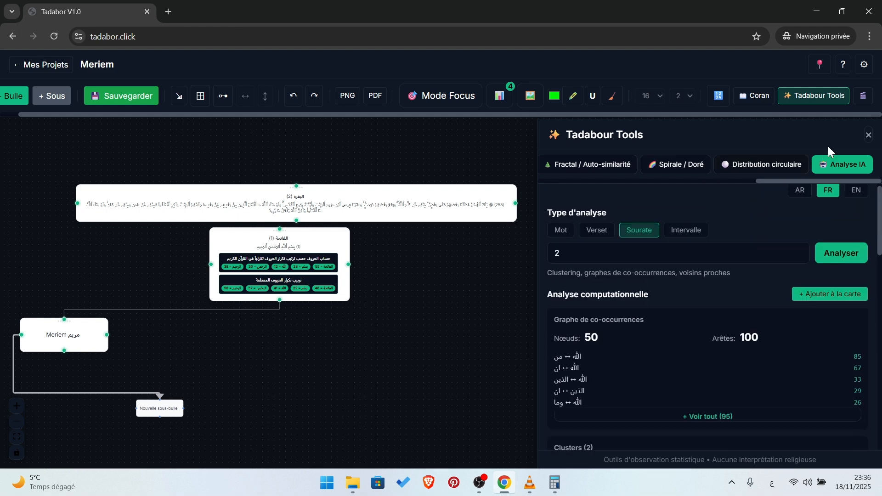
# - Close the Tadabour Tools and open the Animation settings with the list of available bubbles
pyautogui.click(867, 136)
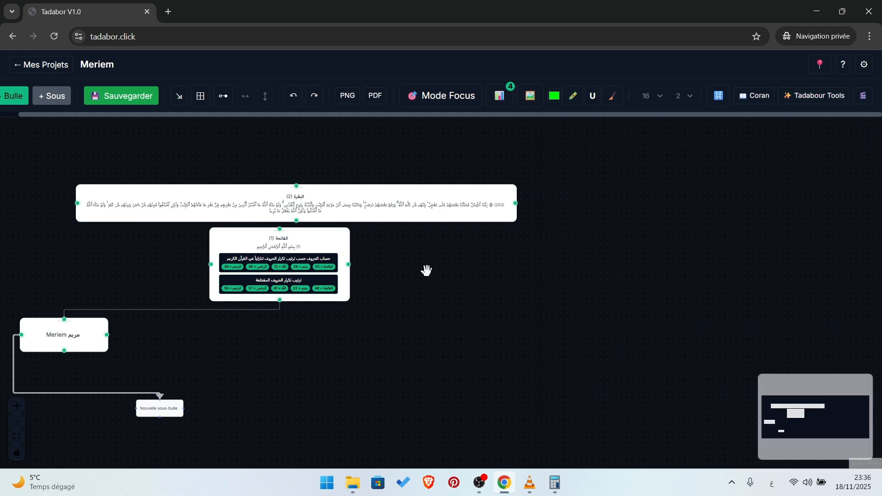
pyautogui.moveTo(425, 270); pyautogui.dragTo(508, 262)
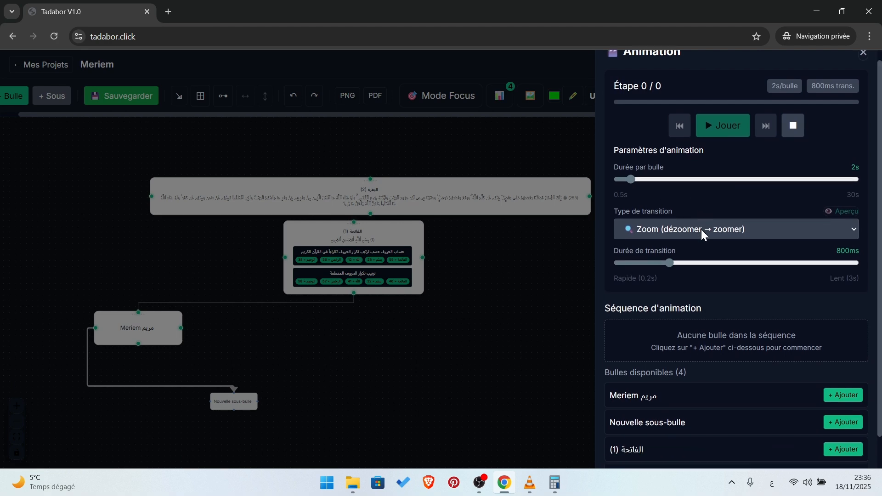
pyautogui.scroll(-1, 702, 232)
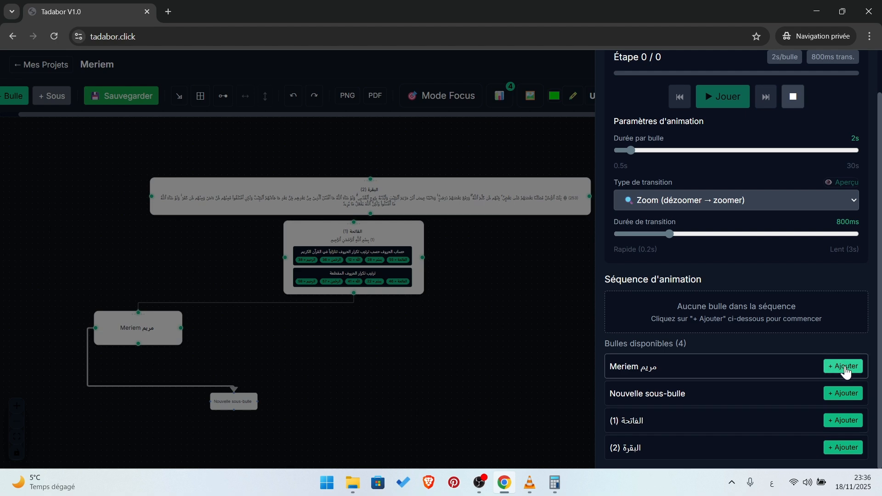
# - Add the الفاتحة (1) bubble to the animation sequence as number 1
pyautogui.click(843, 366)
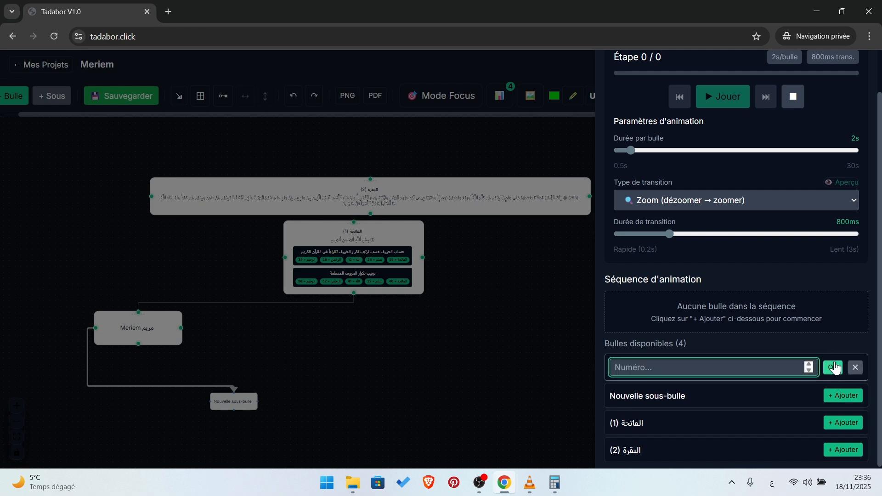
pyautogui.click(855, 367)
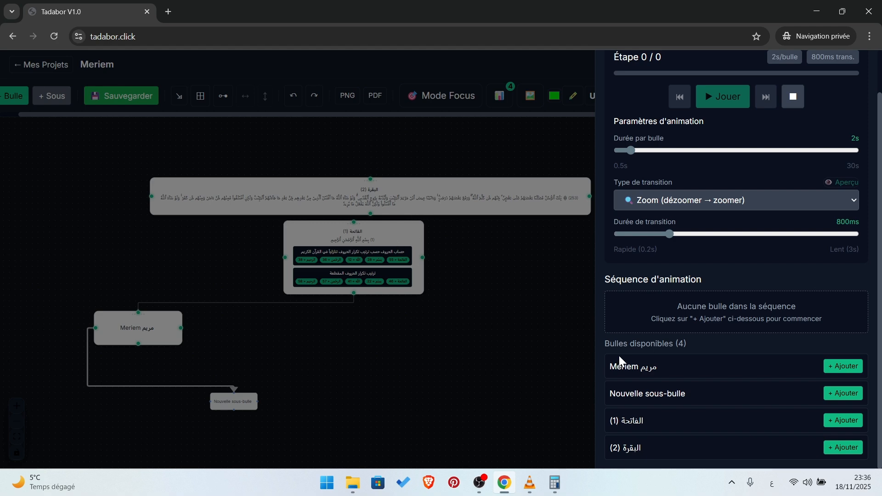
pyautogui.click(840, 421)
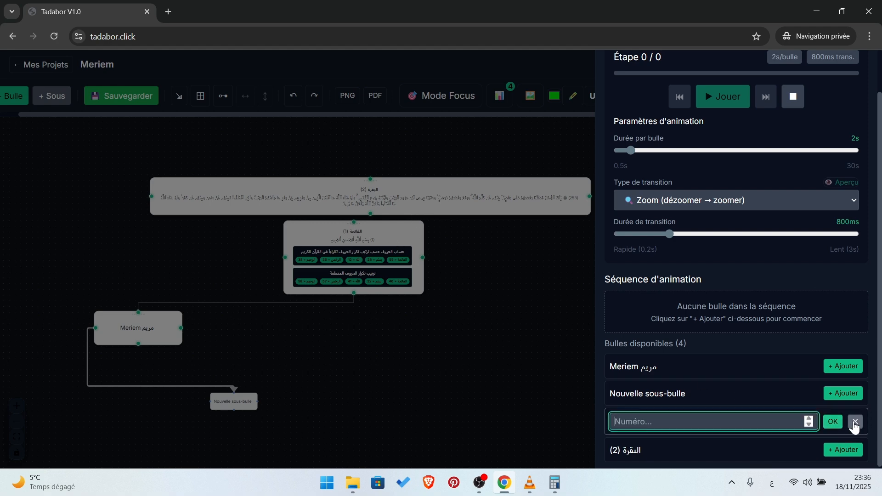
pyautogui.click(808, 419)
pyautogui.click(834, 425)
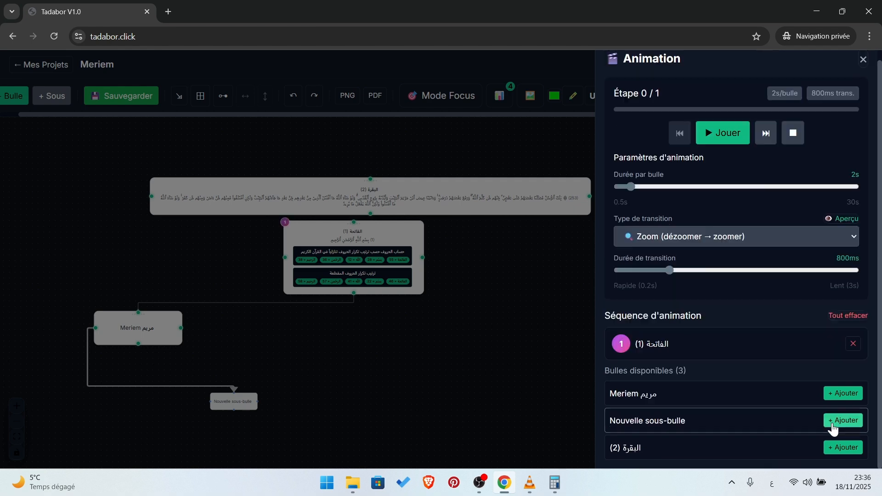
# - Add the parent bubble of Nouvelle sous-bulle to the animation sequence as number 2
pyautogui.click(829, 395)
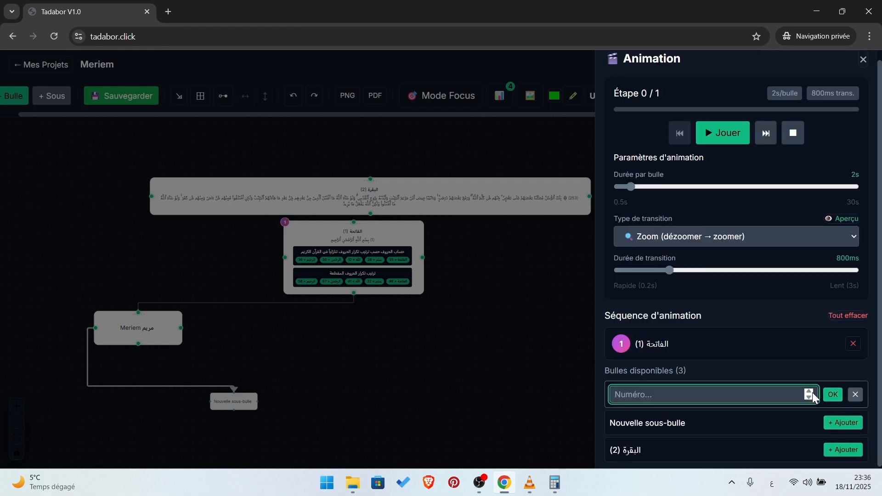
pyautogui.doubleClick(809, 391)
pyautogui.click(832, 395)
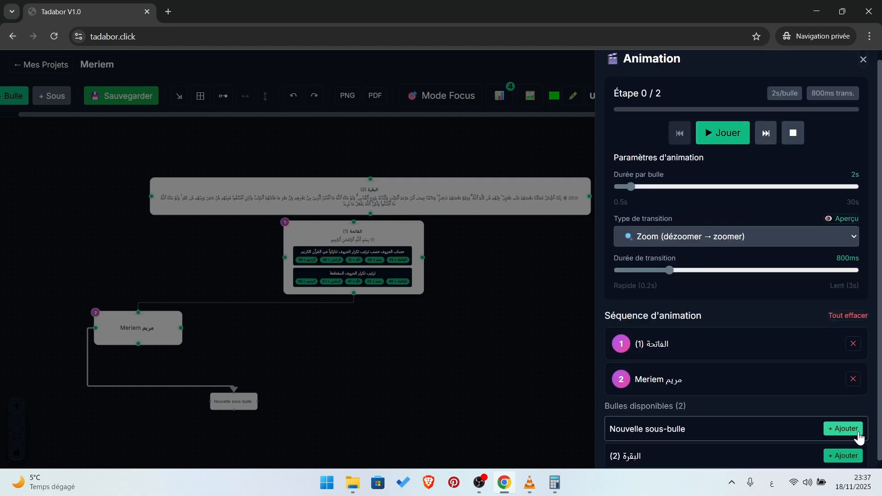
# - Add the Nouvelle sous-bulle bubble to the animation sequence as number 3
pyautogui.click(845, 430)
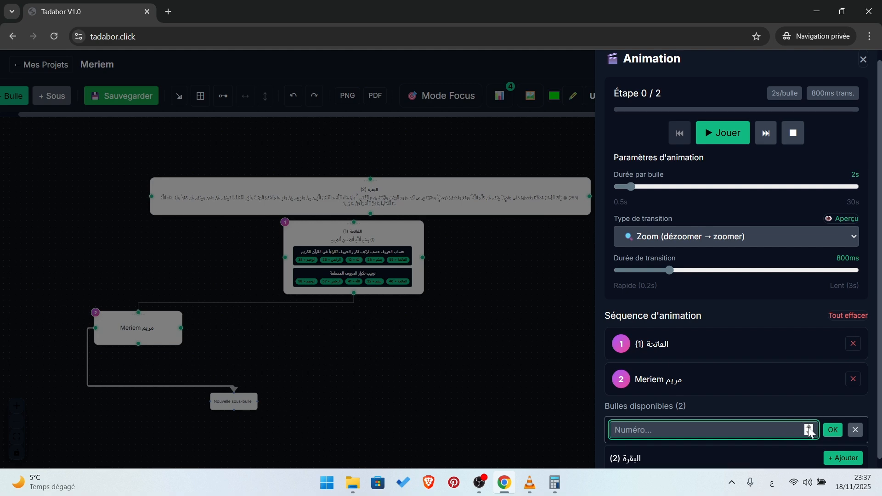
pyautogui.tripleClick(808, 426)
pyautogui.click(832, 429)
# - Add the البقرة (2) bubble to the animation sequence as number 4
pyautogui.scroll(-1, 830, 434)
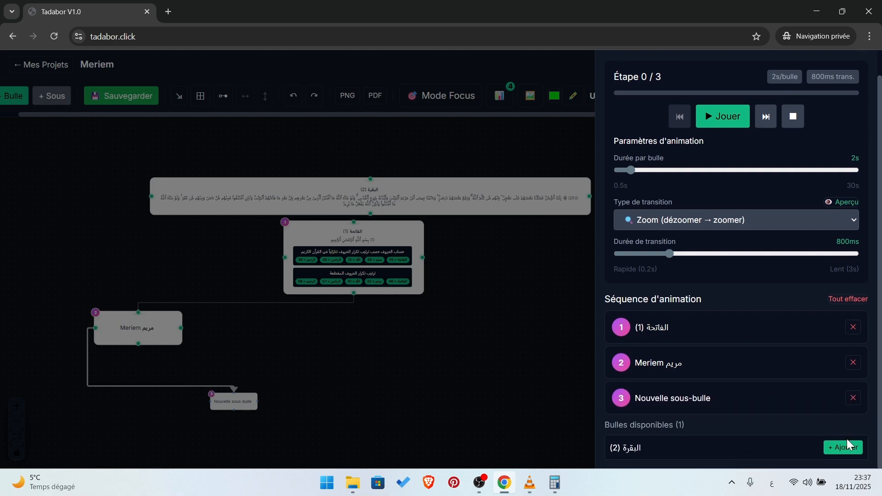
pyautogui.click(842, 447)
pyautogui.tripleClick(810, 446)
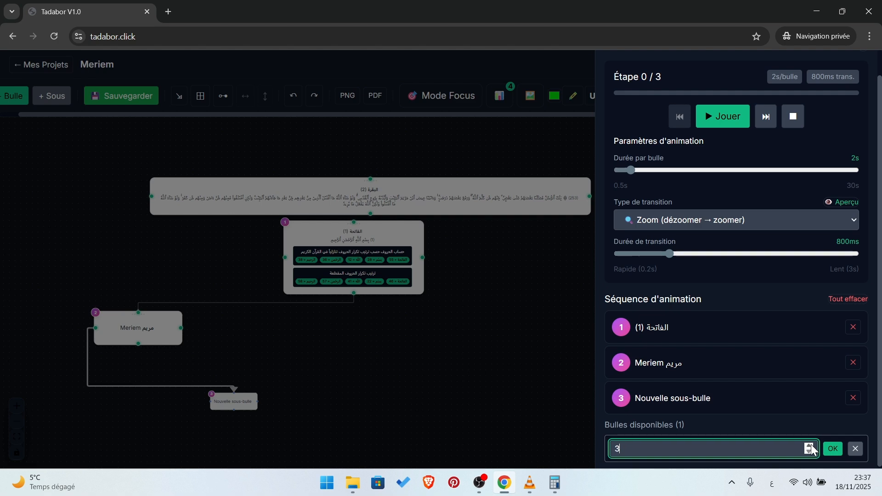
pyautogui.click(810, 446)
pyautogui.click(826, 448)
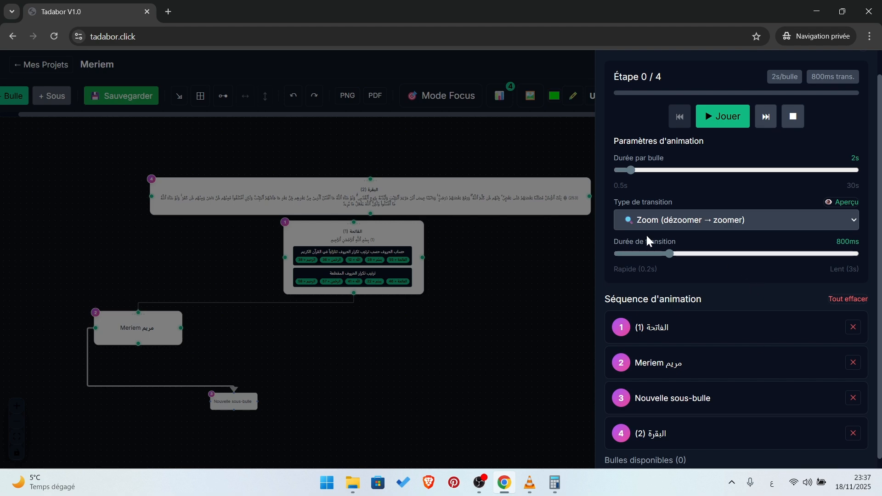
# - Set the animation to 4 s per bubble with a Scale (zoom progressif) transition lasting 1000 ms
pyautogui.moveTo(669, 254); pyautogui.dragTo(684, 251)
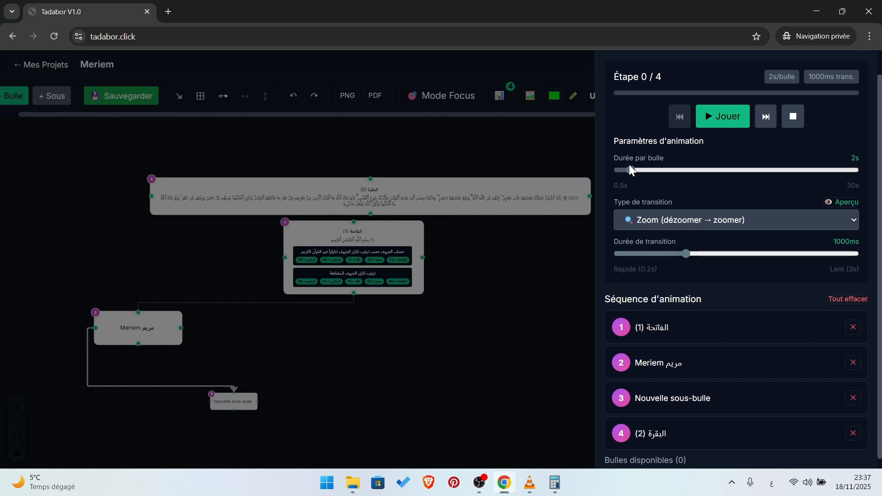
pyautogui.moveTo(629, 165); pyautogui.dragTo(646, 167)
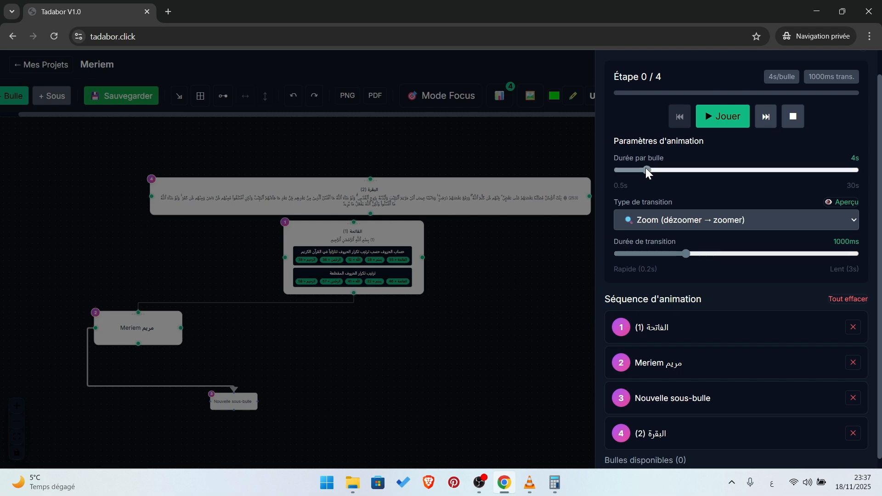
pyautogui.click(764, 222)
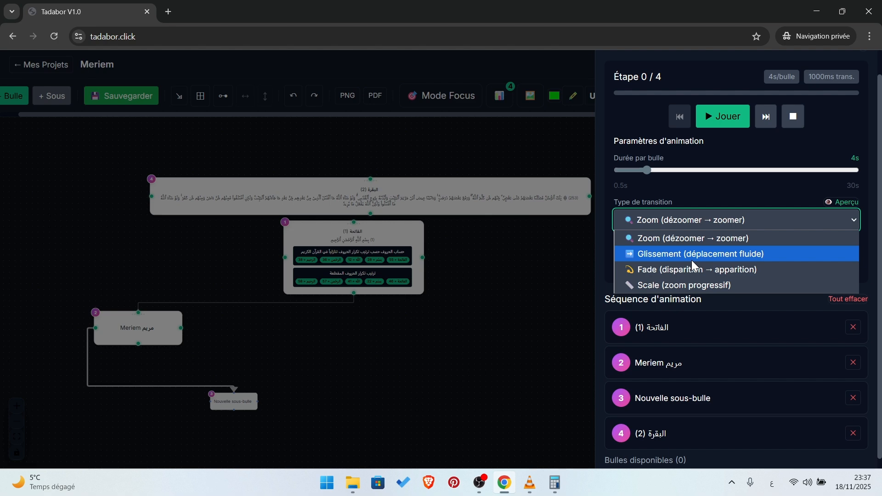
pyautogui.click(671, 287)
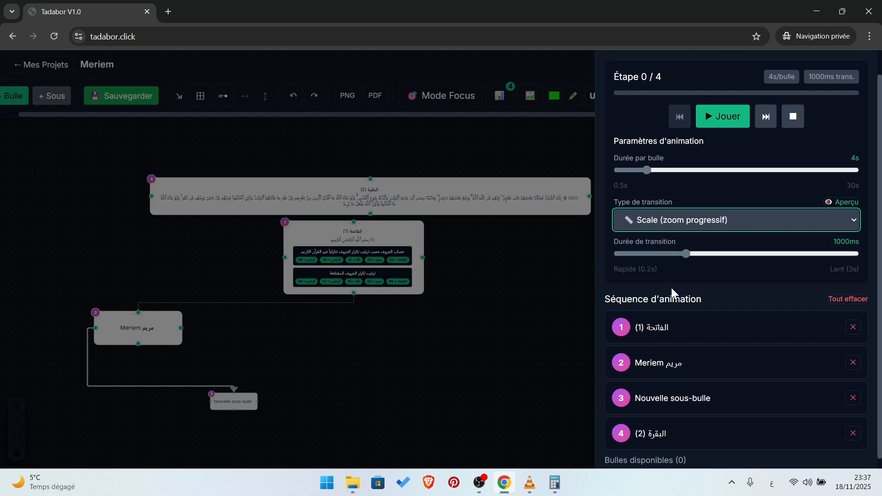
# - Play the bubble animation sequence and close the Animation settings to watch it on the canvas
pyautogui.scroll(-1, 713, 180)
pyautogui.scroll(1, 716, 184)
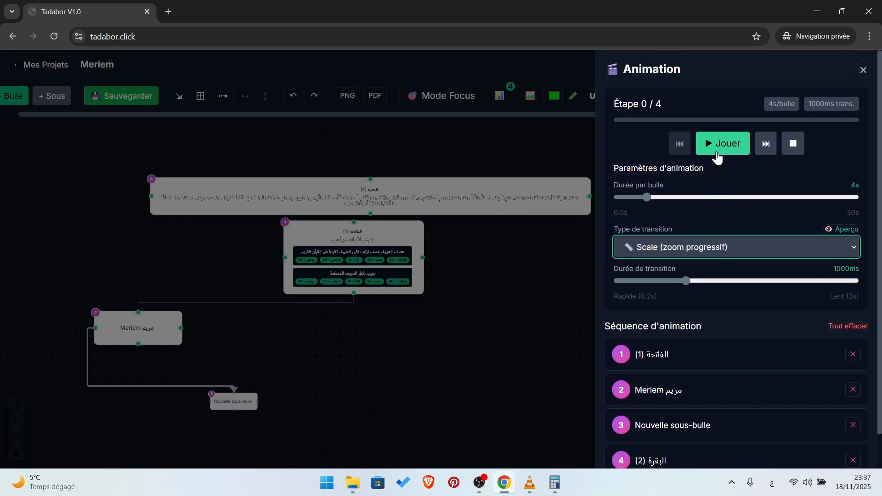
pyautogui.click(718, 146)
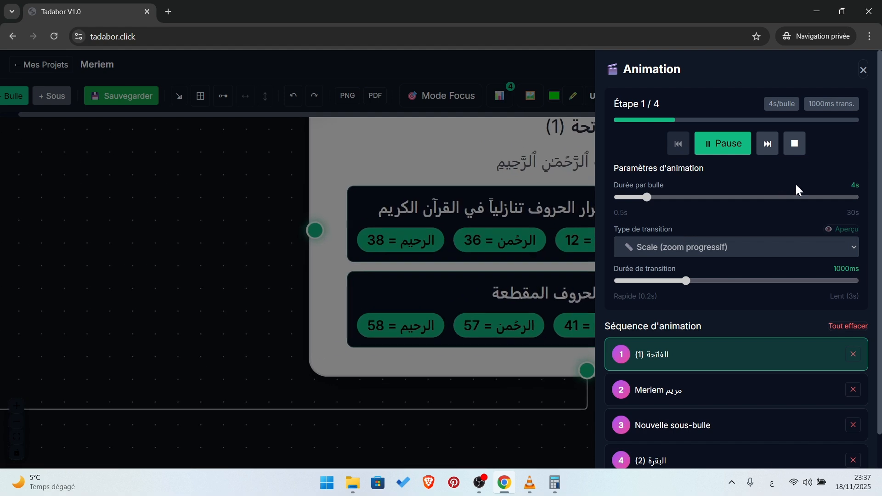
pyautogui.click(862, 70)
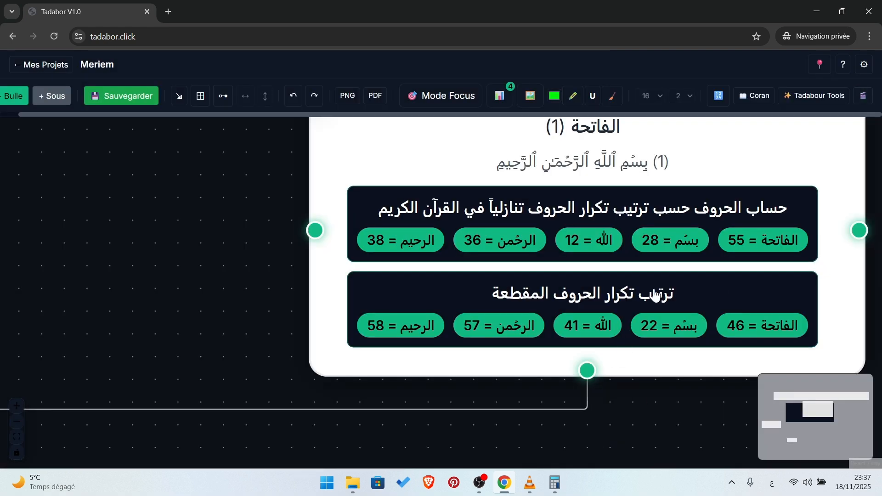
pyautogui.moveTo(603, 340)
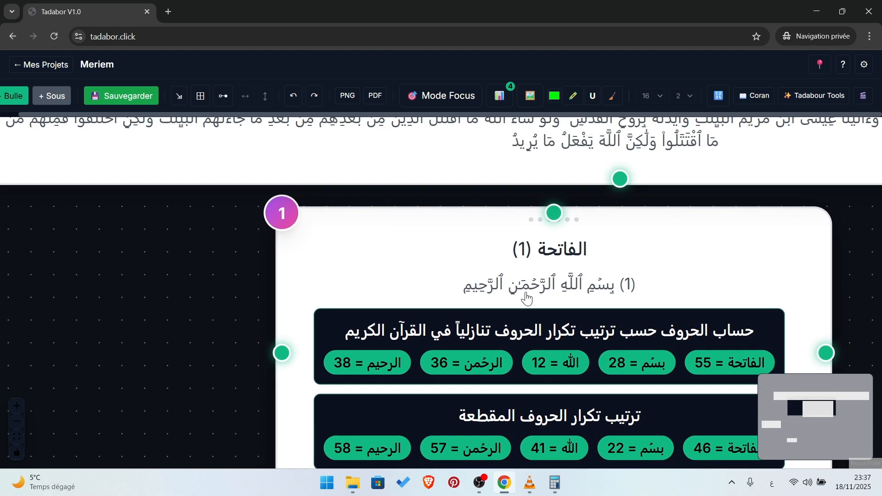
# - Delete the الفاتحة (1) bubble from the canvas
pyautogui.scroll(-5, 508, 231)
pyautogui.scroll(-1, 508, 230)
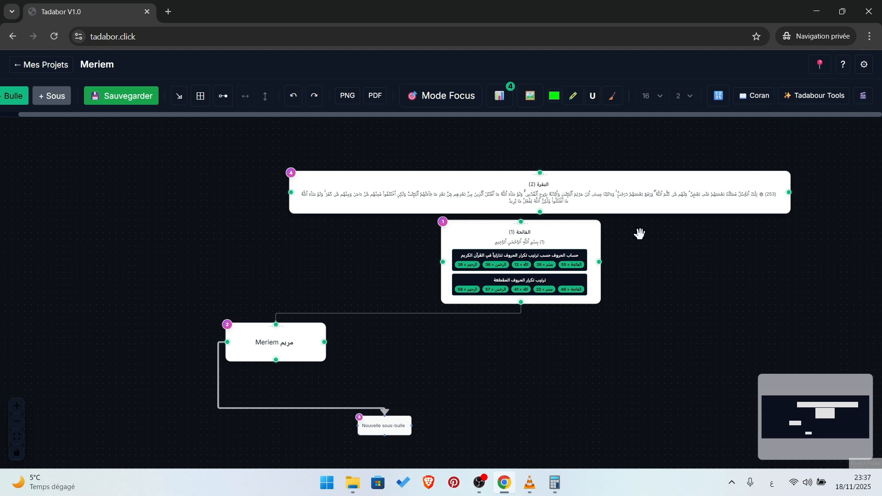
pyautogui.click(574, 240)
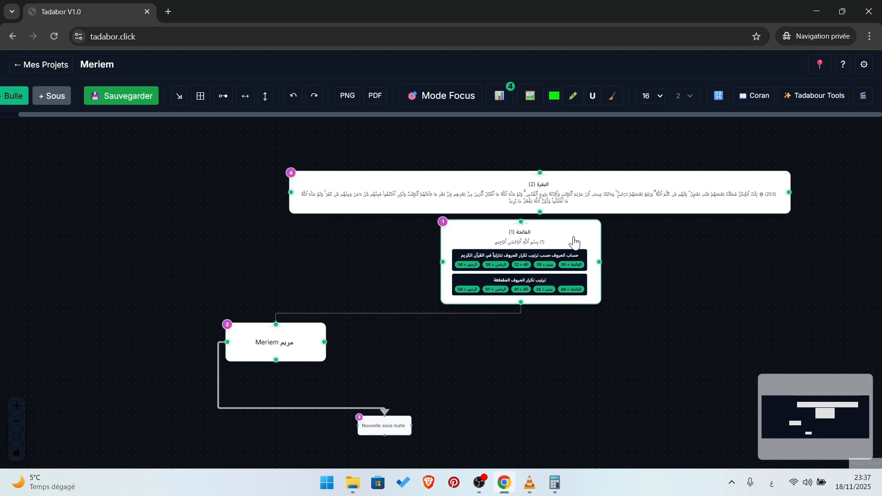
pyautogui.press('Delete')
# - Delete the البقرة (2) bubble from the canvas
pyautogui.click(598, 201)
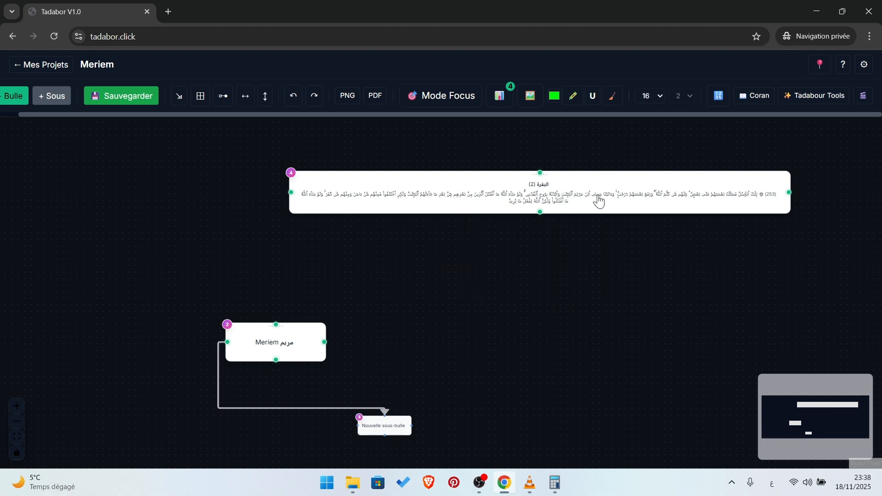
pyautogui.click(602, 195)
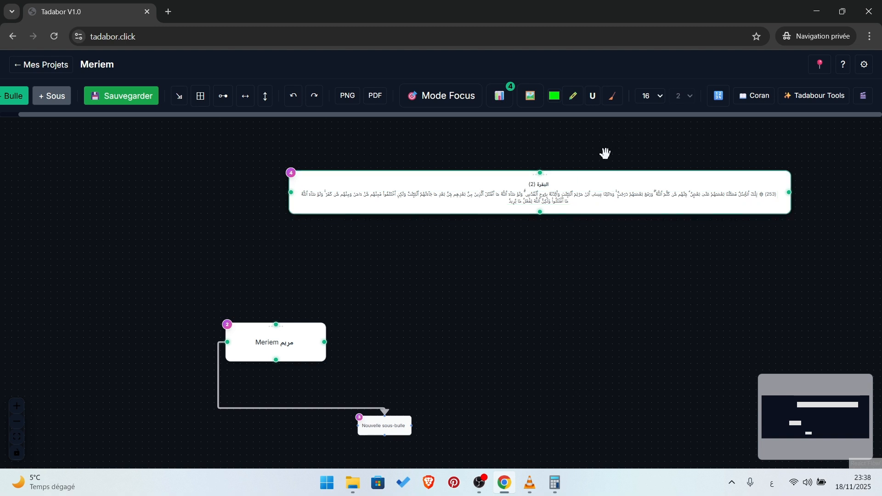
pyautogui.rightClick(550, 185)
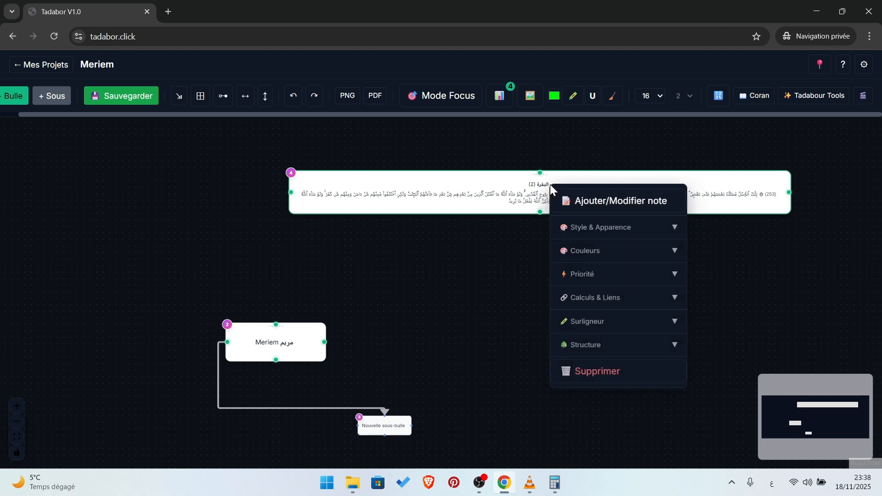
pyautogui.click(572, 374)
# - Delete the parent bubble of Nouvelle sous-bulle and the sub-bubble itself to empty the canvas
pyautogui.rightClick(310, 348)
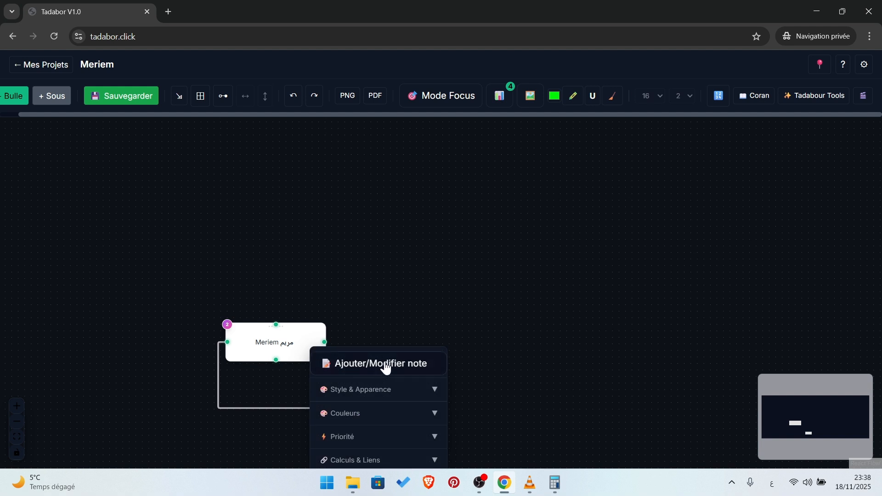
pyautogui.click(410, 276)
pyautogui.moveTo(379, 301); pyautogui.dragTo(373, 155)
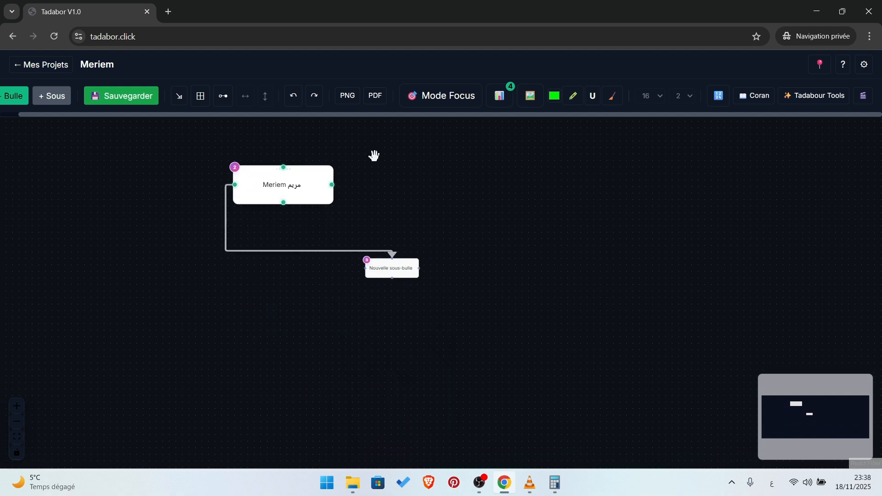
pyautogui.rightClick(309, 201)
pyautogui.click(360, 389)
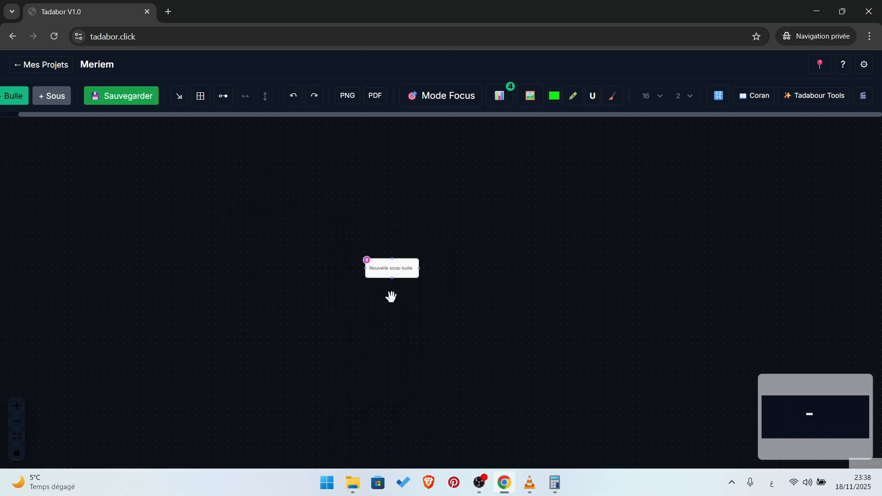
pyautogui.rightClick(400, 272)
pyautogui.click(464, 458)
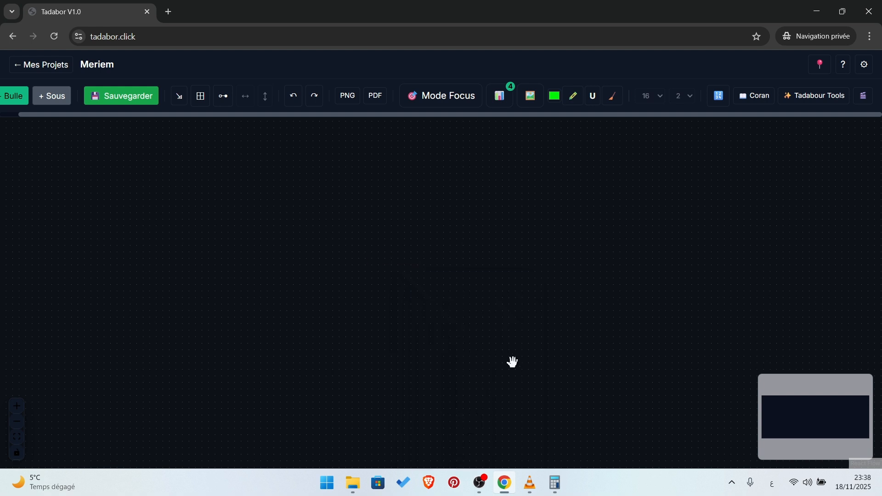